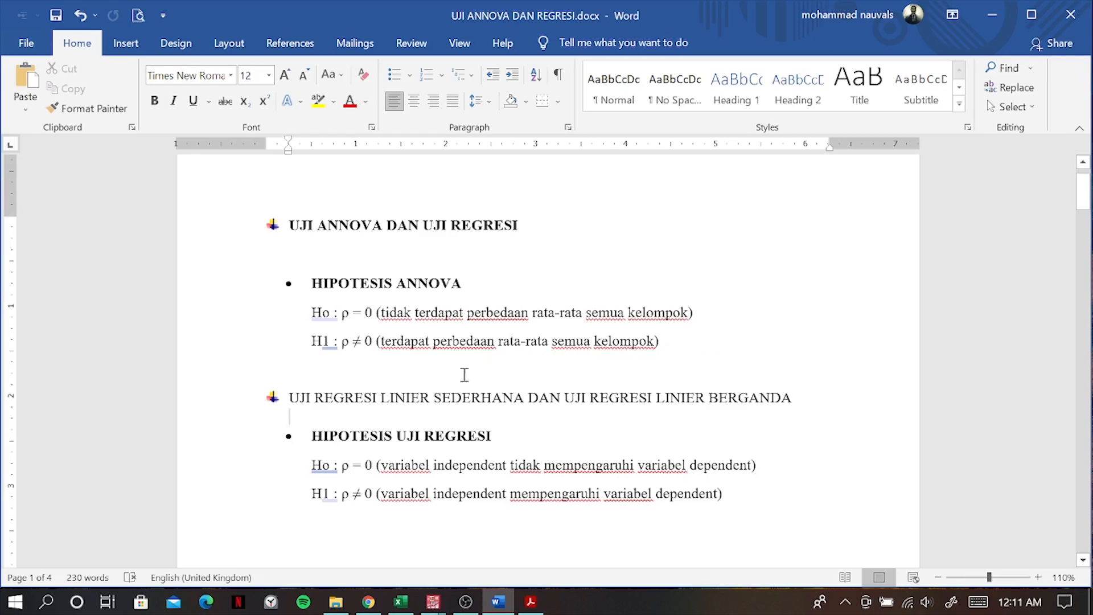
- Switch to the Excel workbook and examine the product and response columns for Produk A, B and C on the ANOVA sheet
click(399, 605)
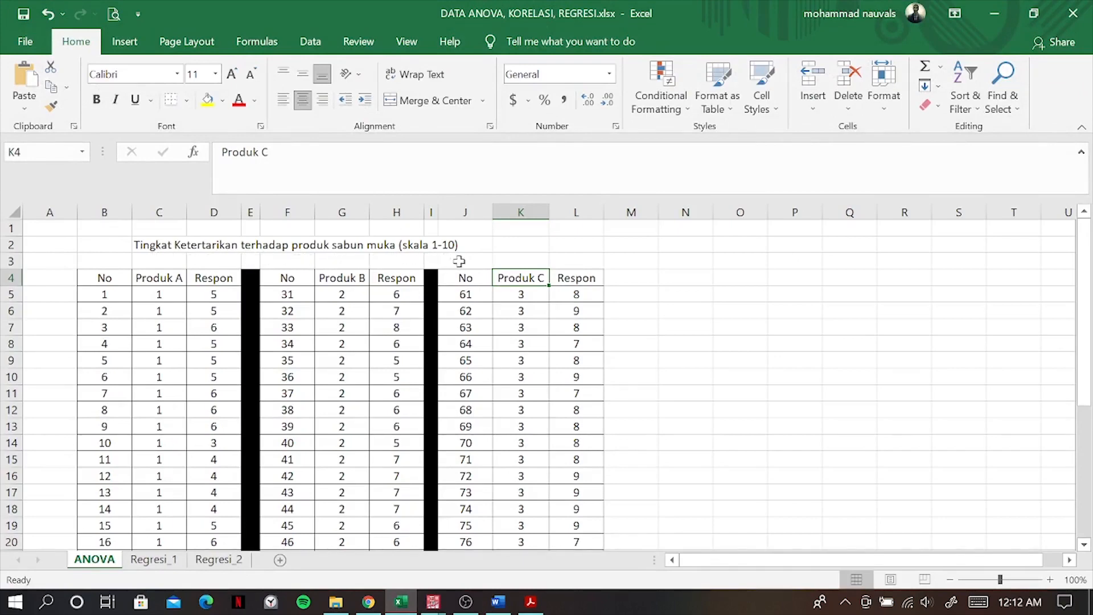
scroll(676, 297, down, 1)
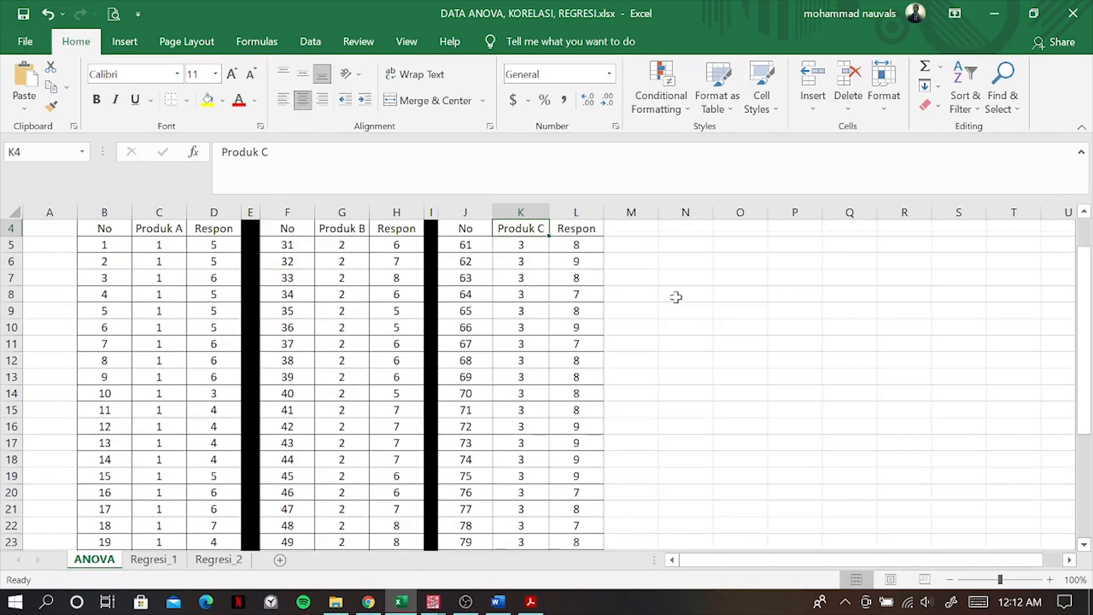
scroll(676, 297, up, 1)
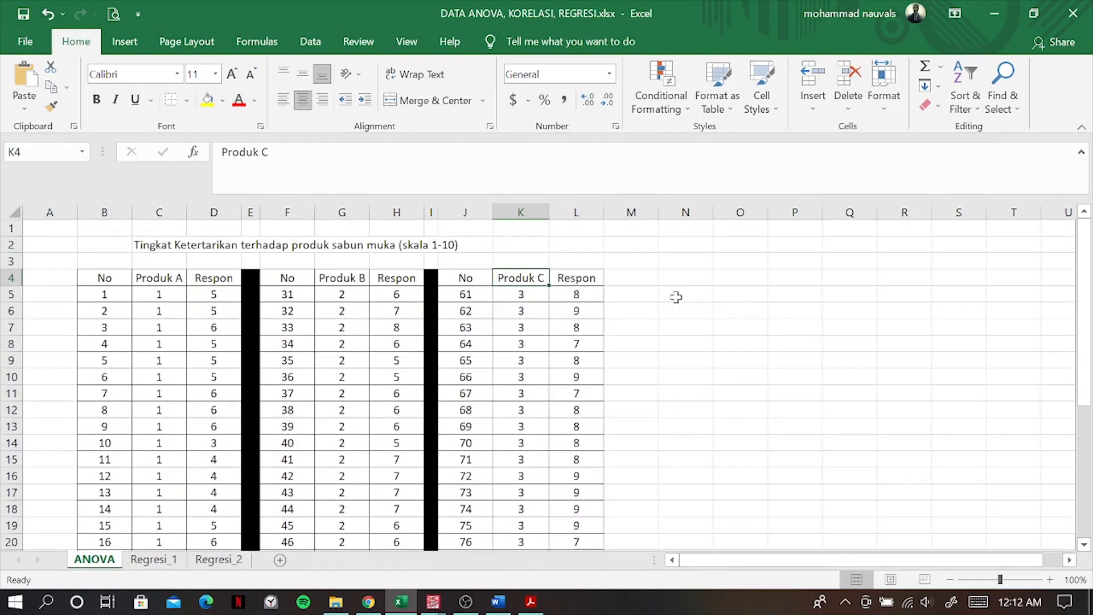
scroll(675, 297, down, 2)
scroll(675, 297, up, 2)
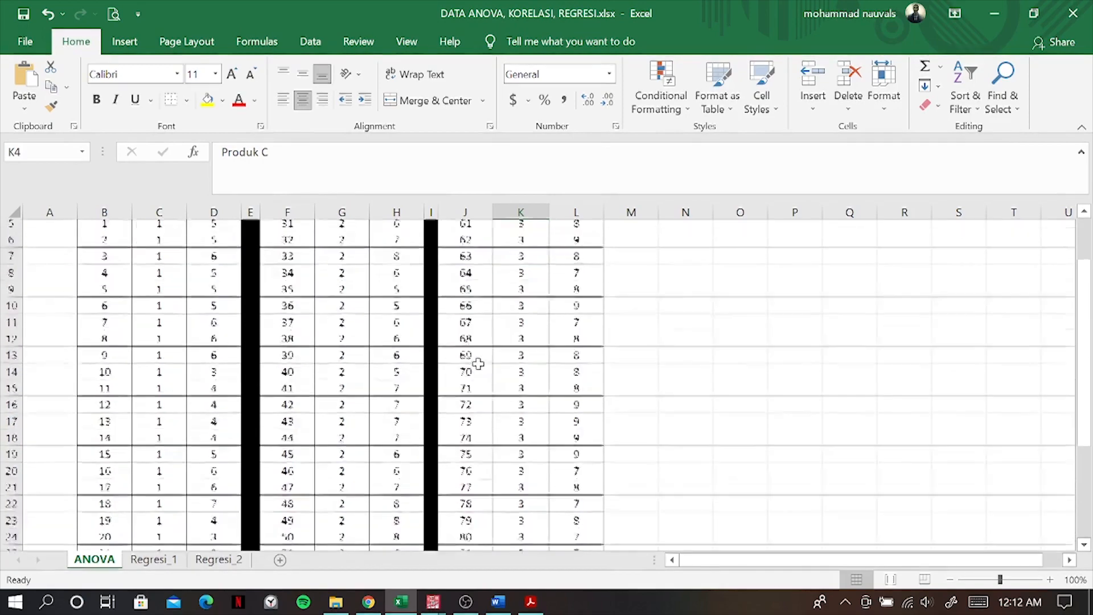
scroll(479, 363, down, 4)
scroll(478, 363, down, 2)
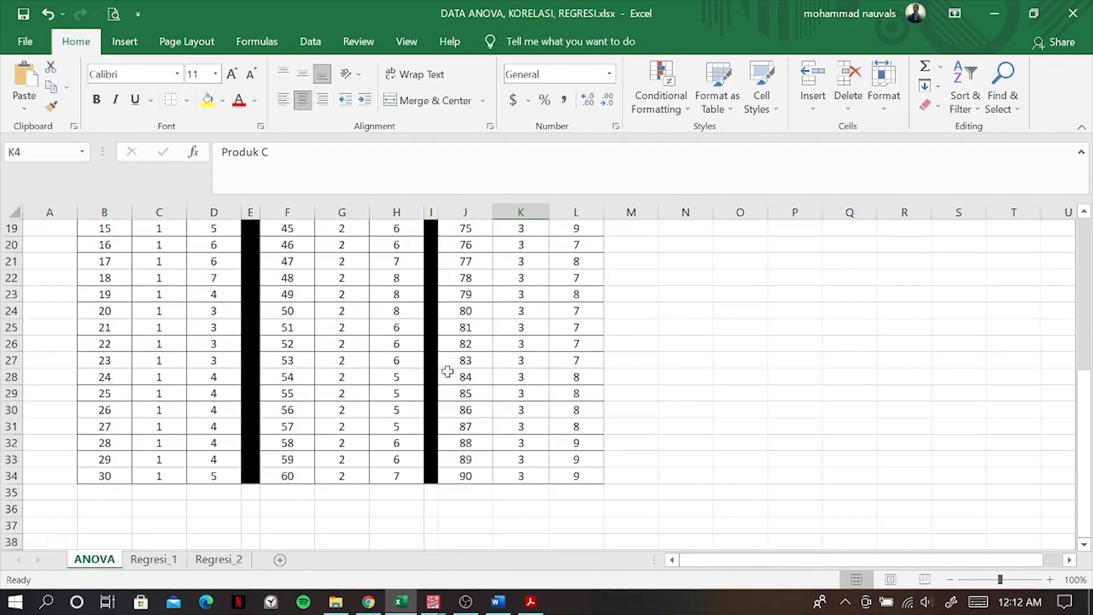
scroll(760, 462, up, 6)
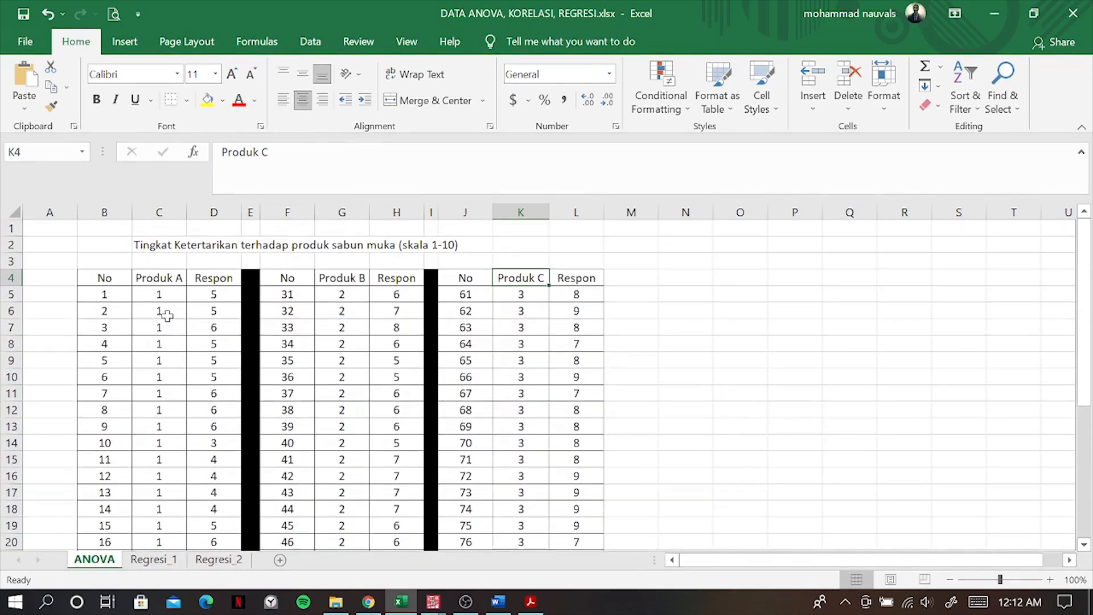
- Switch to the PASW Statistics data editor and review the value labels defined for the Produk variable
click(434, 601)
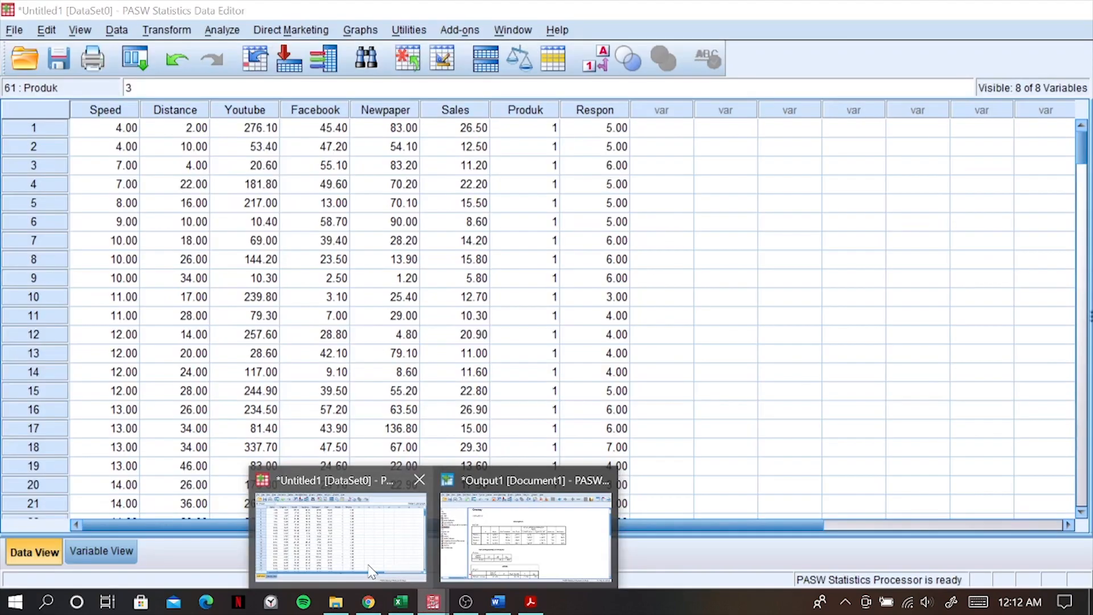
click(341, 530)
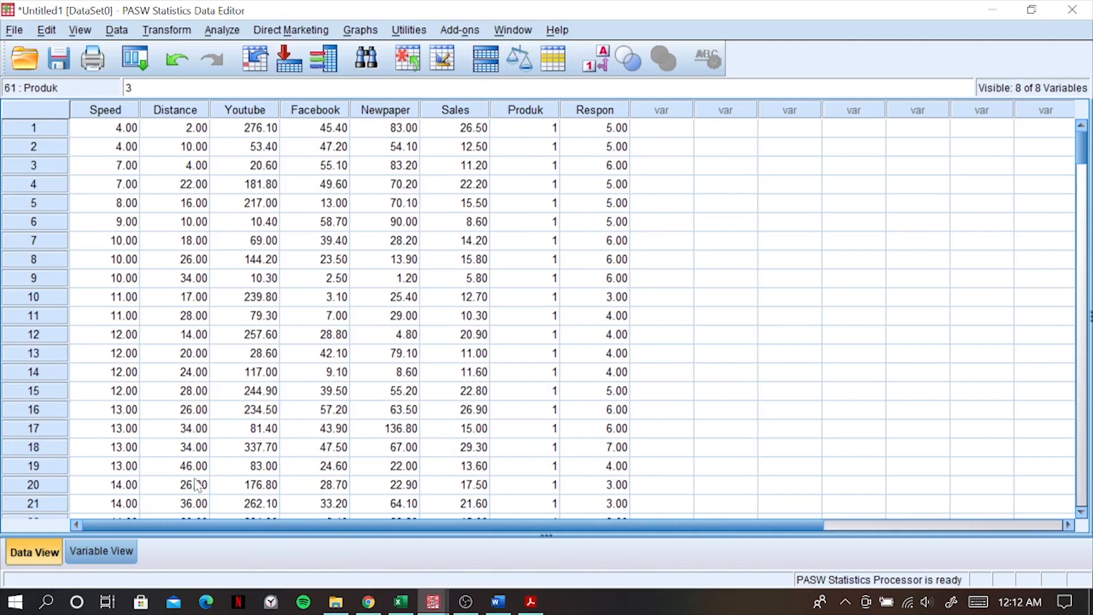
click(99, 551)
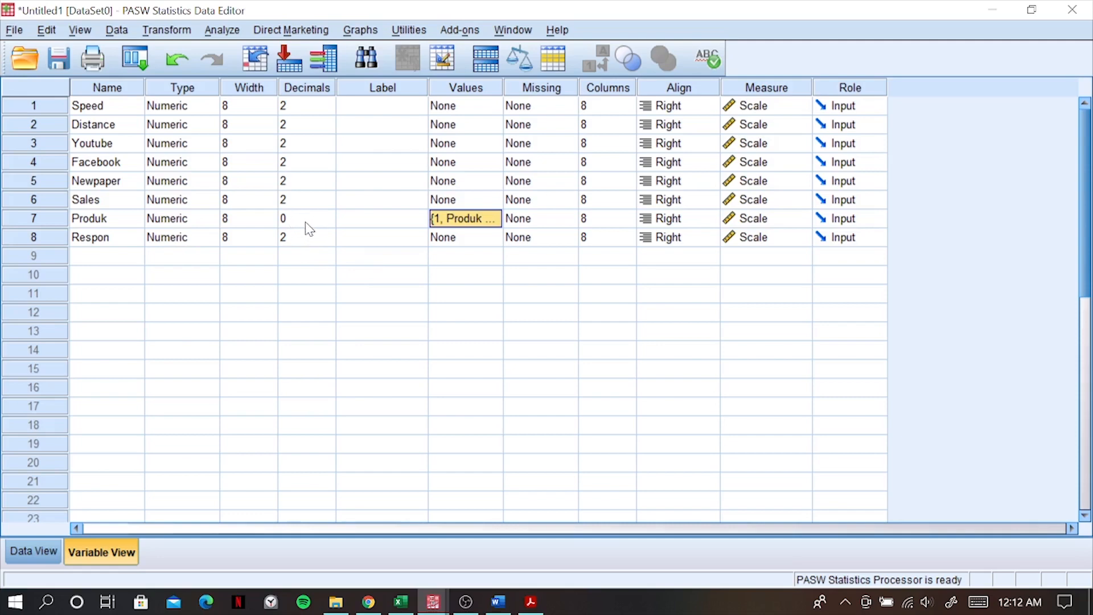
click(491, 220)
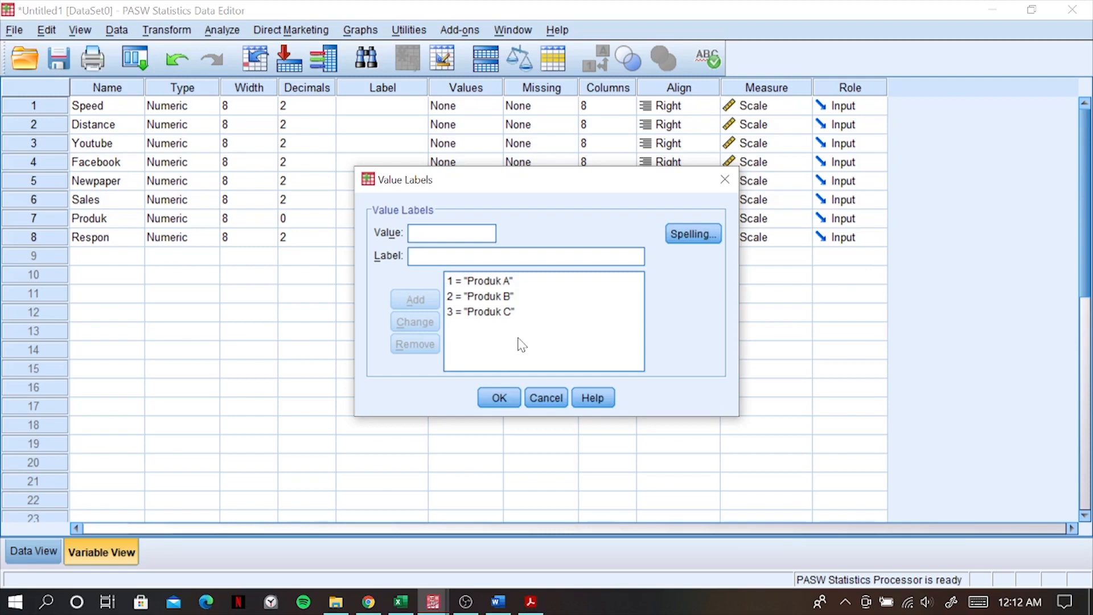
click(499, 397)
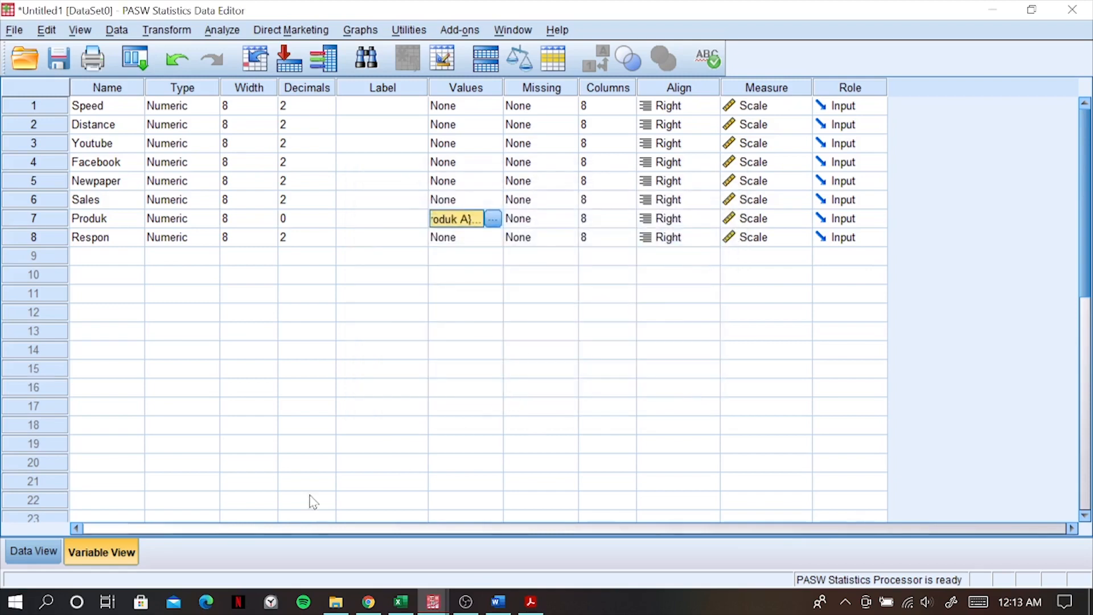
click(33, 551)
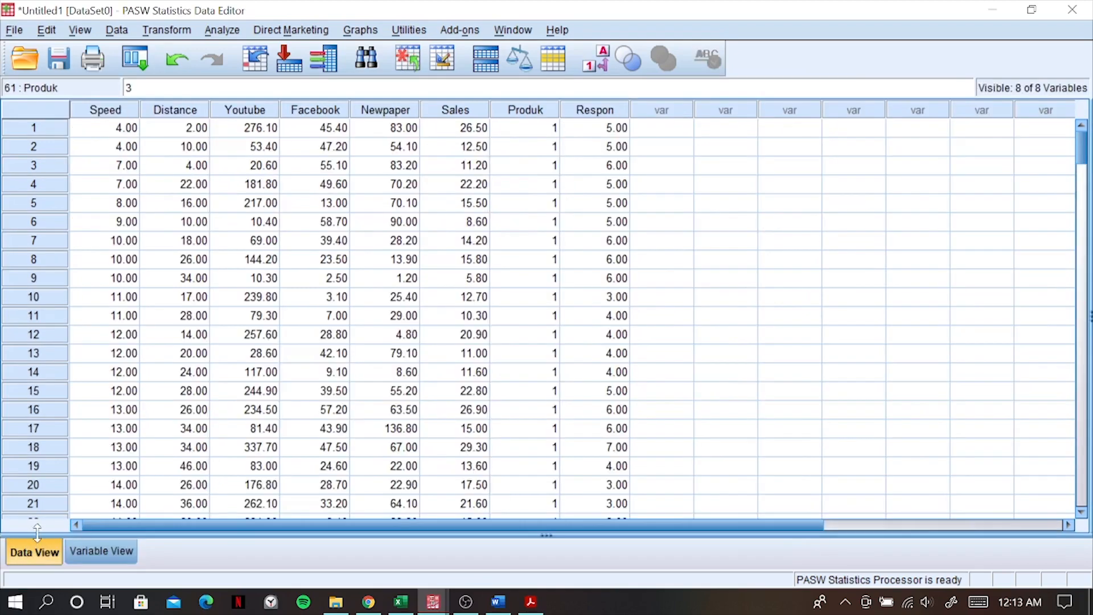
- Set up a One-Way ANOVA with Produk as the factor and Respon as the dependent variable, clearing the previous assignments first
click(228, 31)
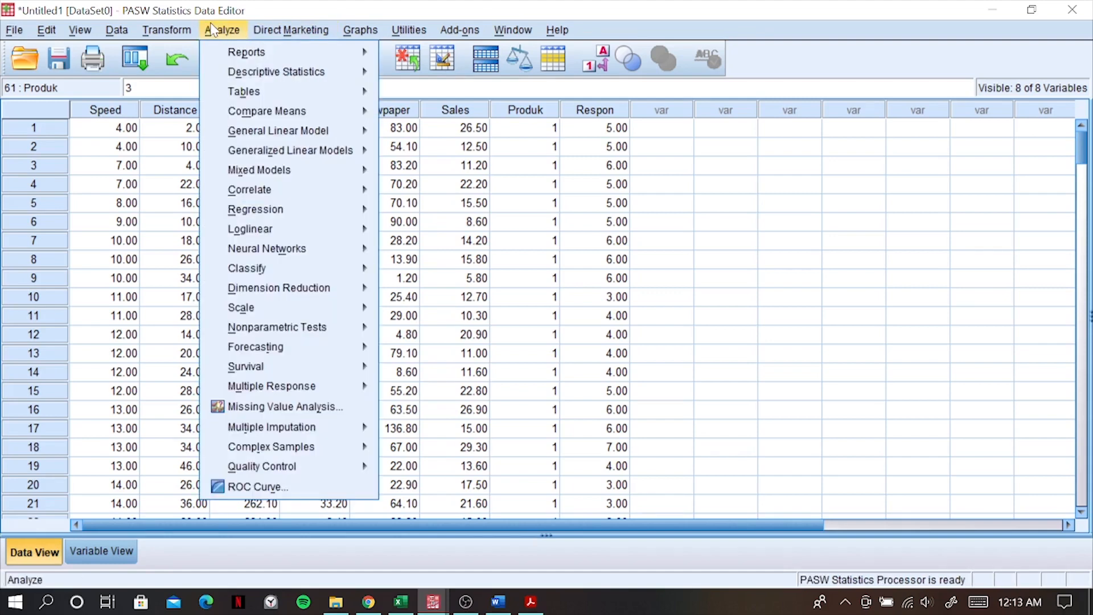
mouse_move(240, 115)
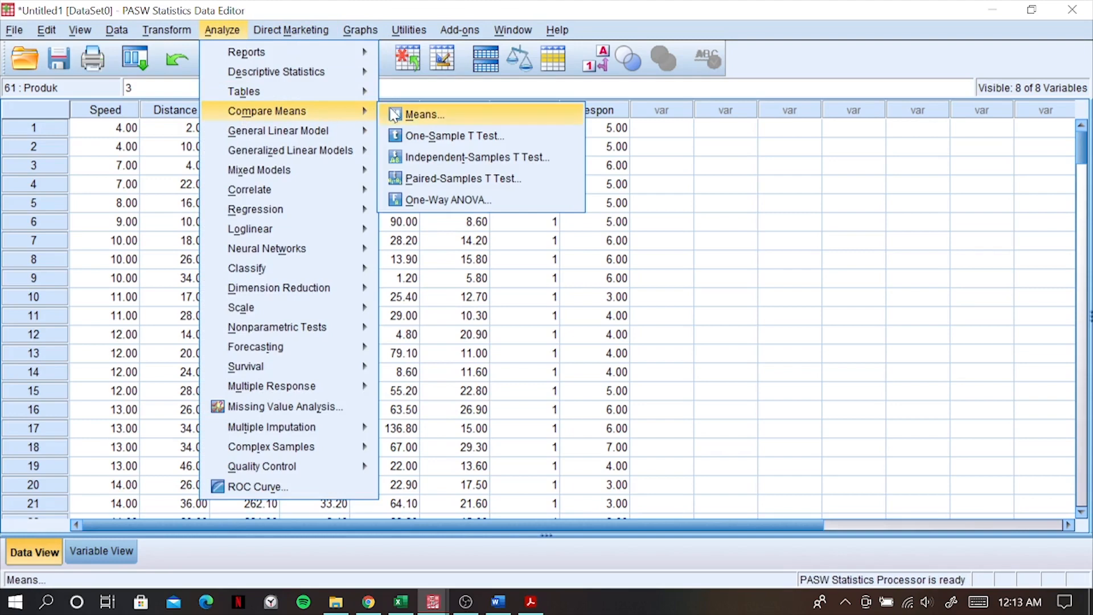
click(439, 211)
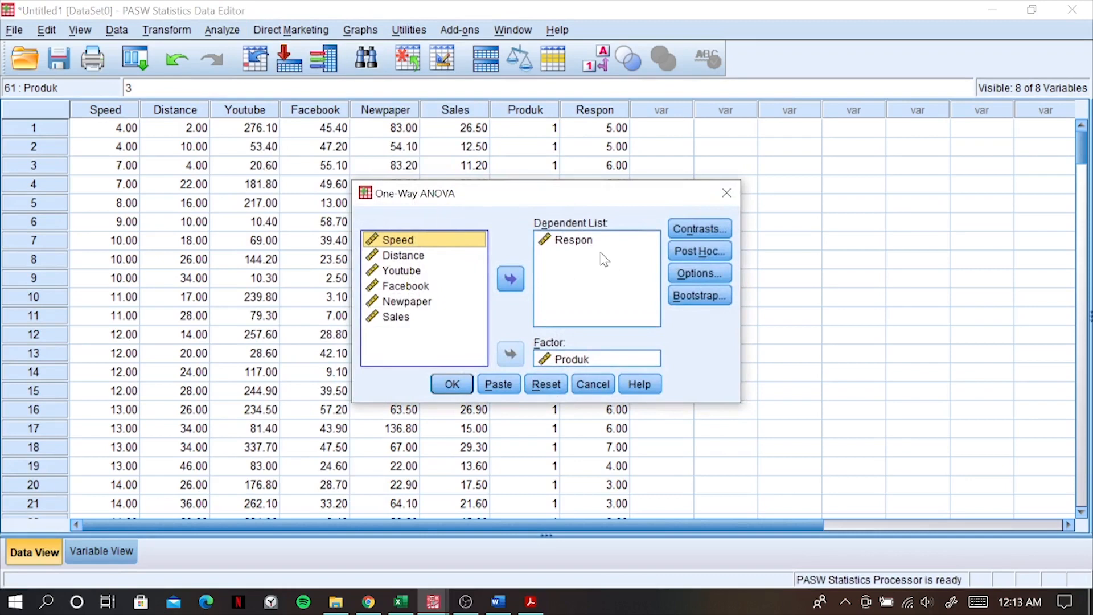
click(576, 245)
click(511, 279)
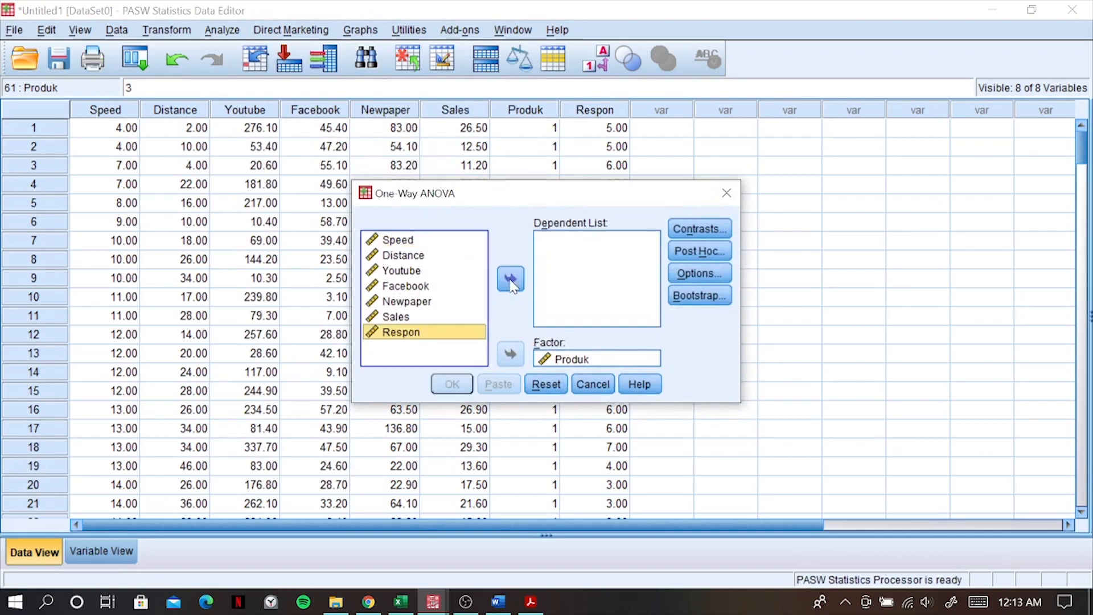
click(556, 359)
click(510, 354)
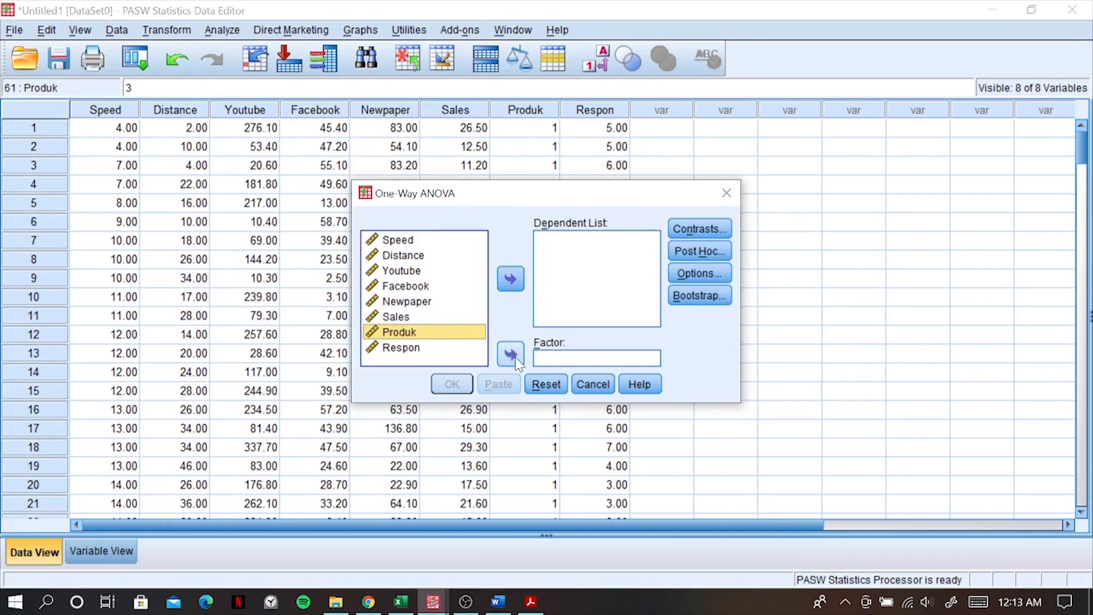
click(510, 354)
click(420, 333)
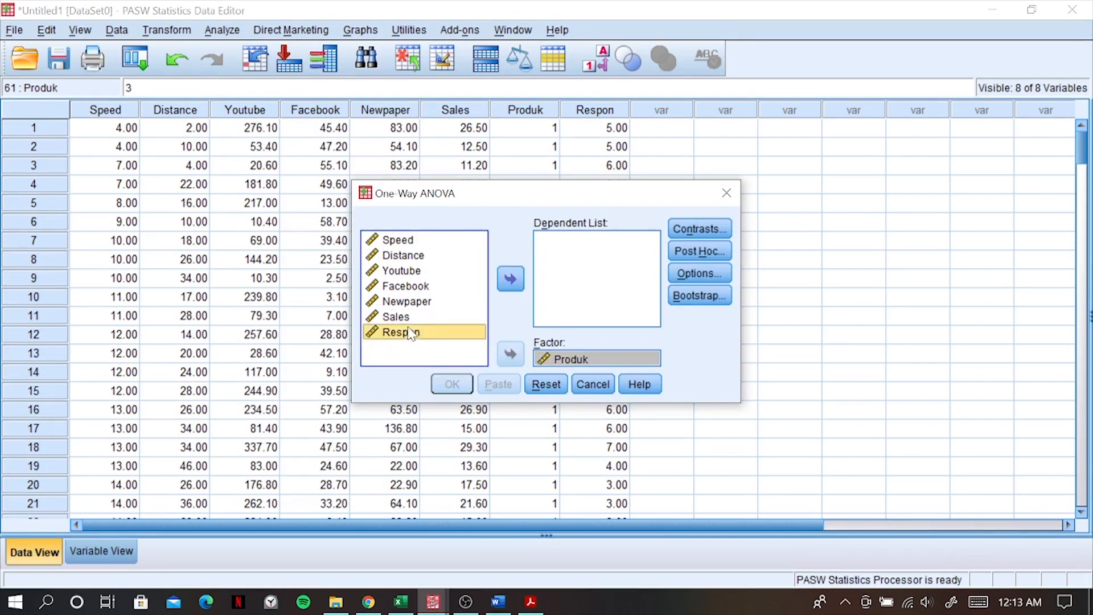
click(511, 279)
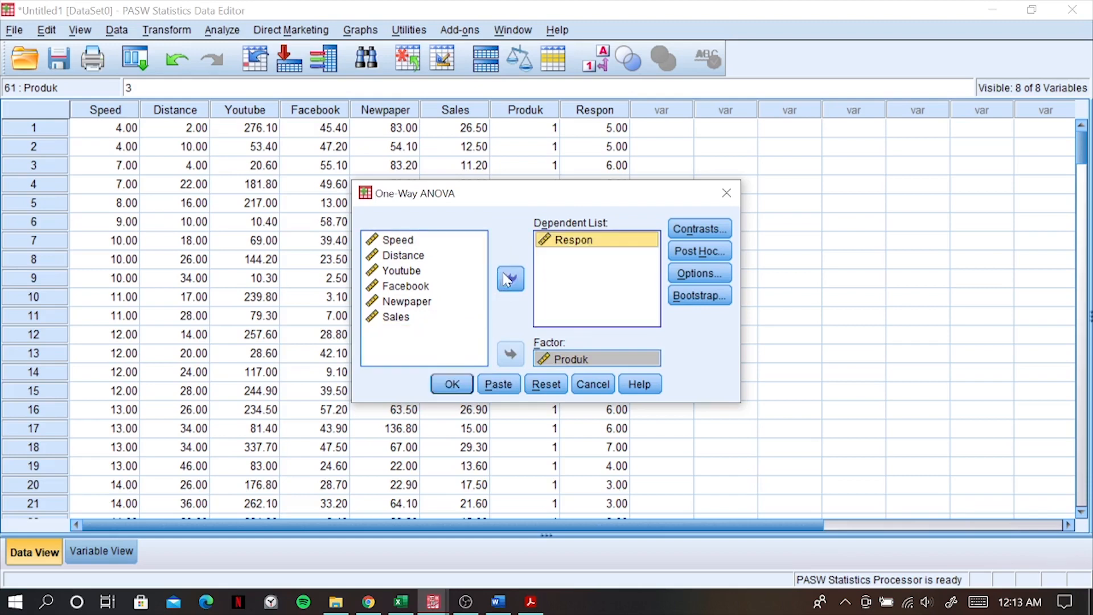
- Check the statistics options of the One-Way ANOVA and close the analysis dialog without running it
click(703, 271)
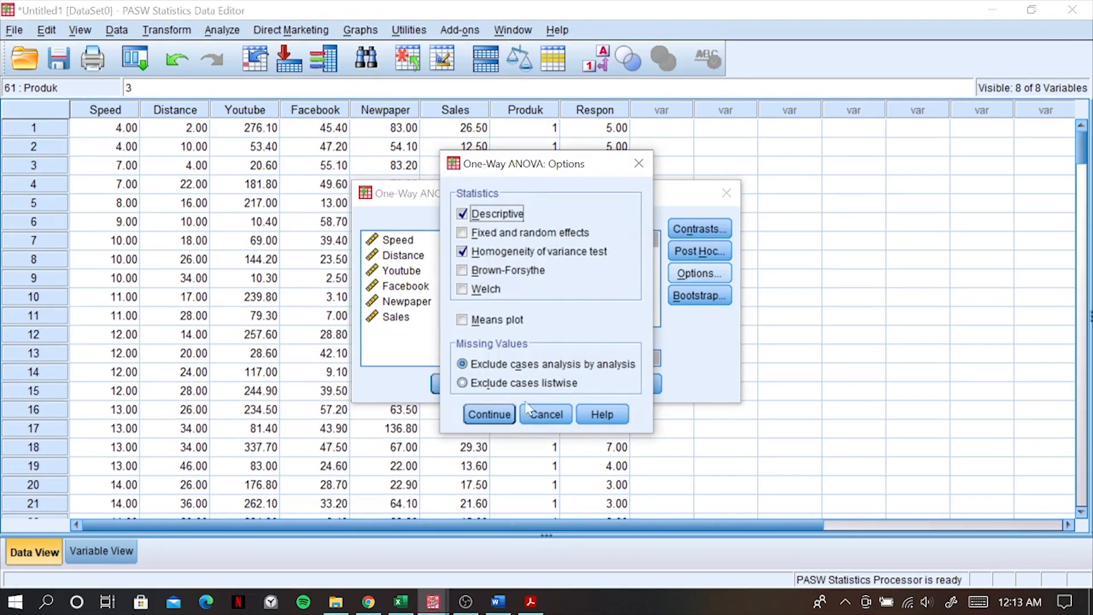
click(489, 414)
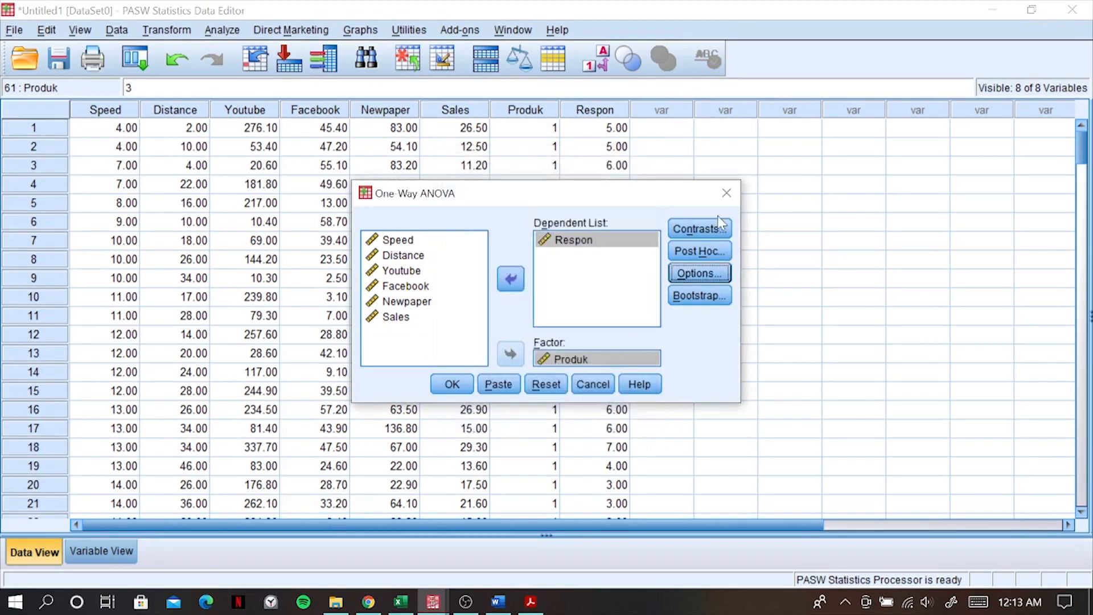
click(726, 196)
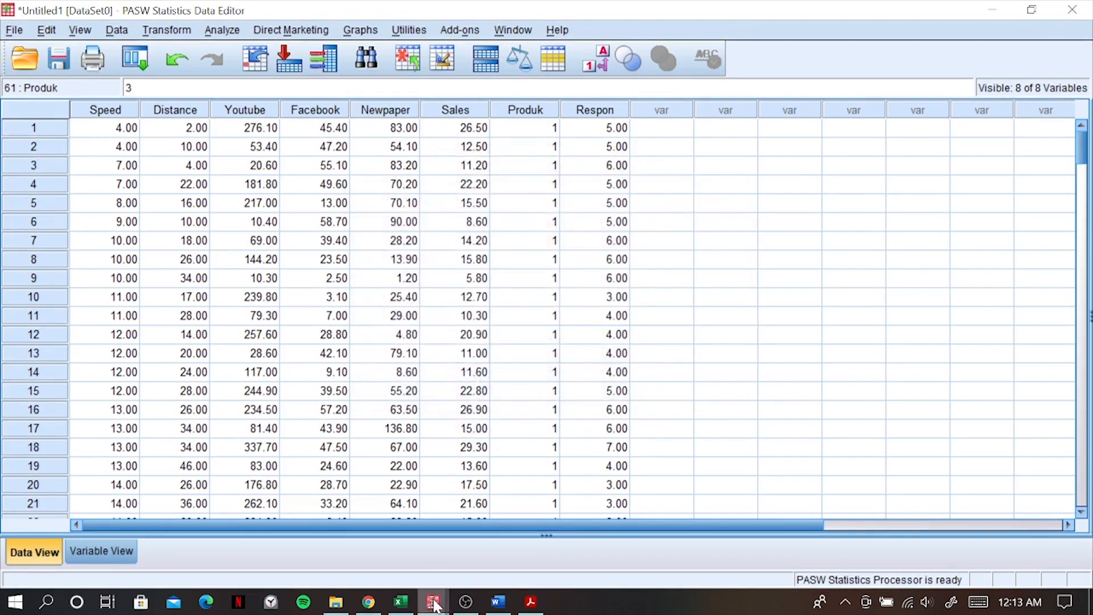
- Examine the Oneway output for Respon, covering the Descriptives, Test of Homogeneity of Variances and ANOVA tables
mouse_move(433, 601)
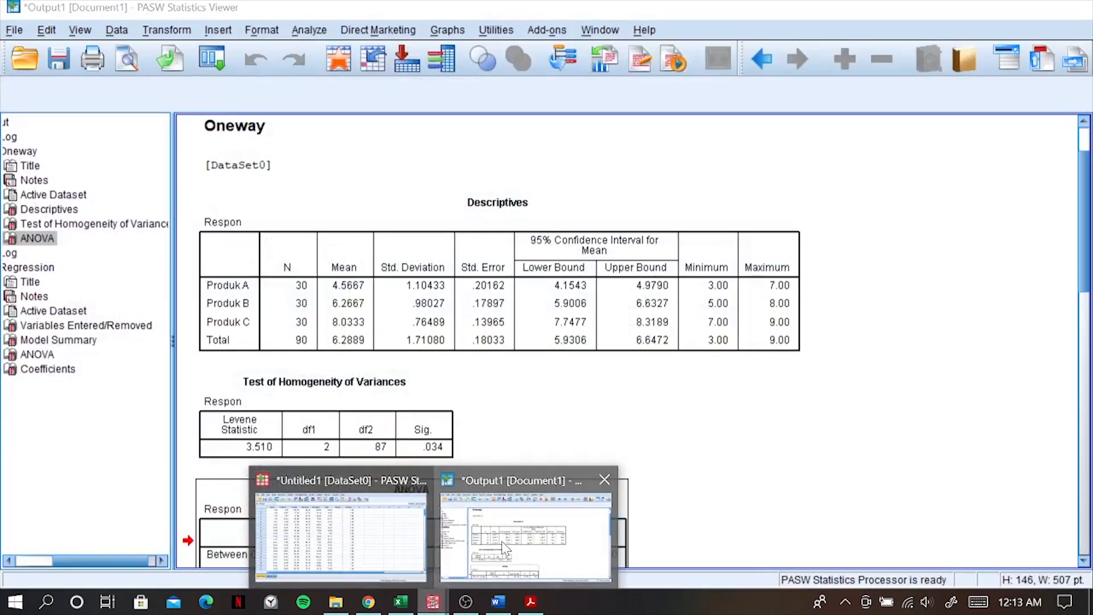
click(501, 541)
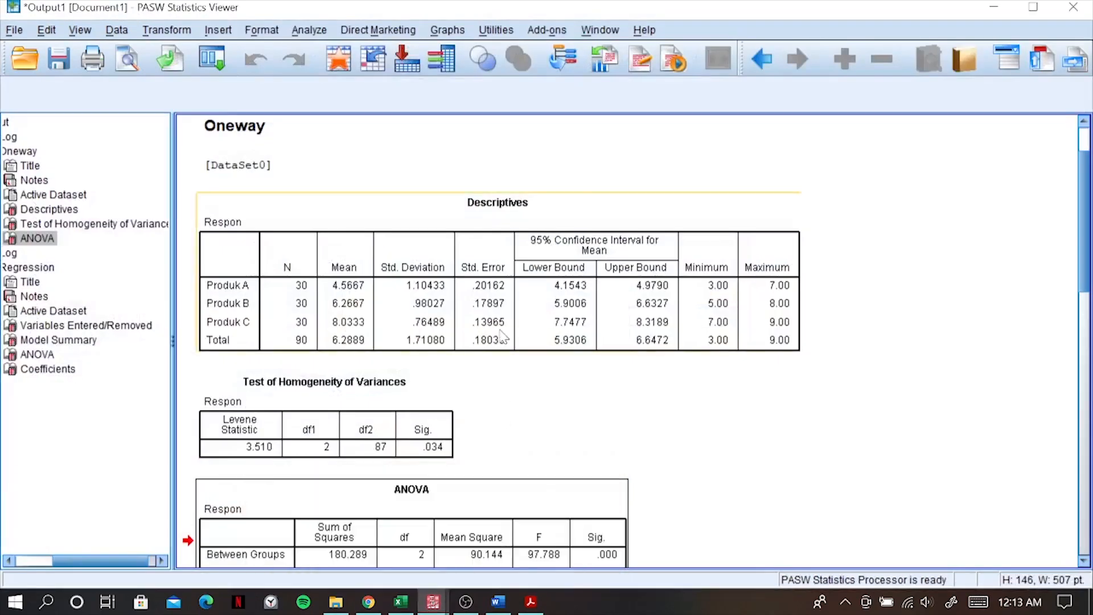
scroll(489, 319, down, 3)
scroll(489, 319, up, 3)
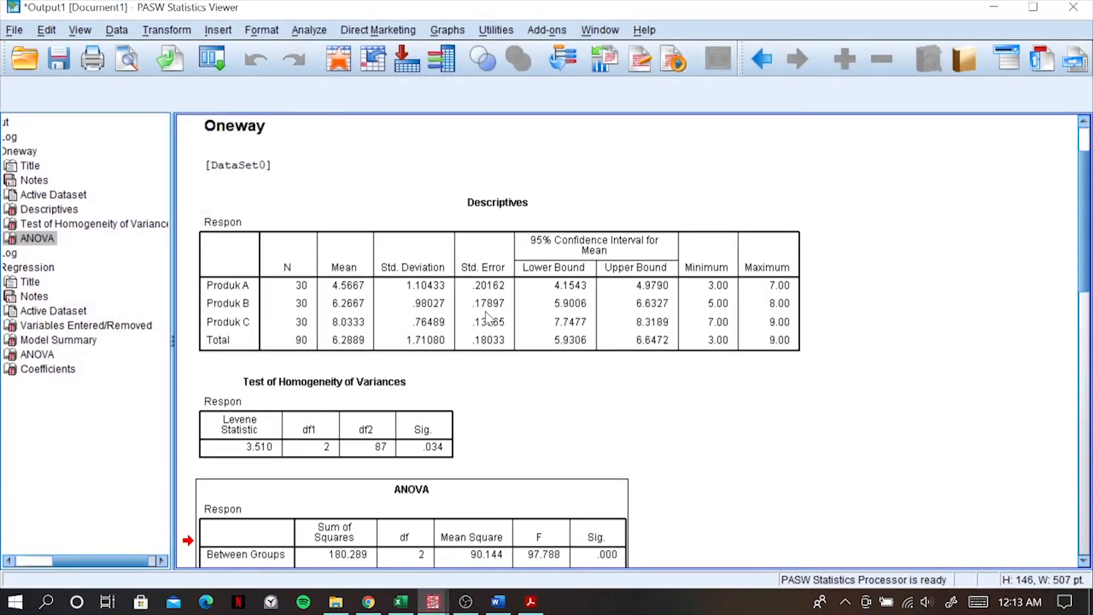
scroll(487, 318, up, 3)
scroll(487, 317, down, 9)
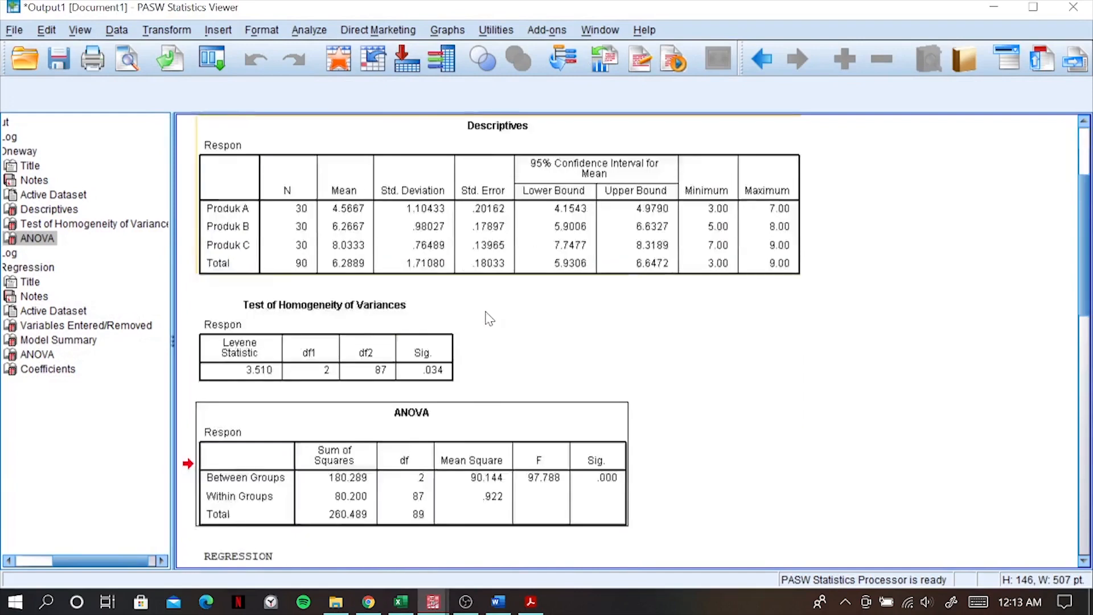
scroll(487, 317, up, 3)
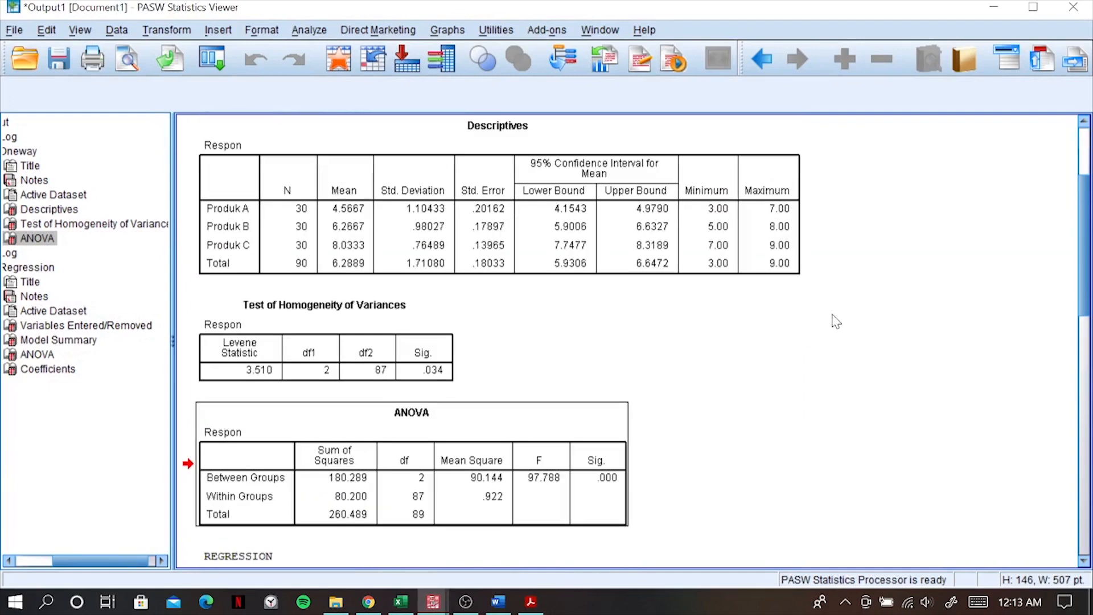
scroll(621, 281, up, 3)
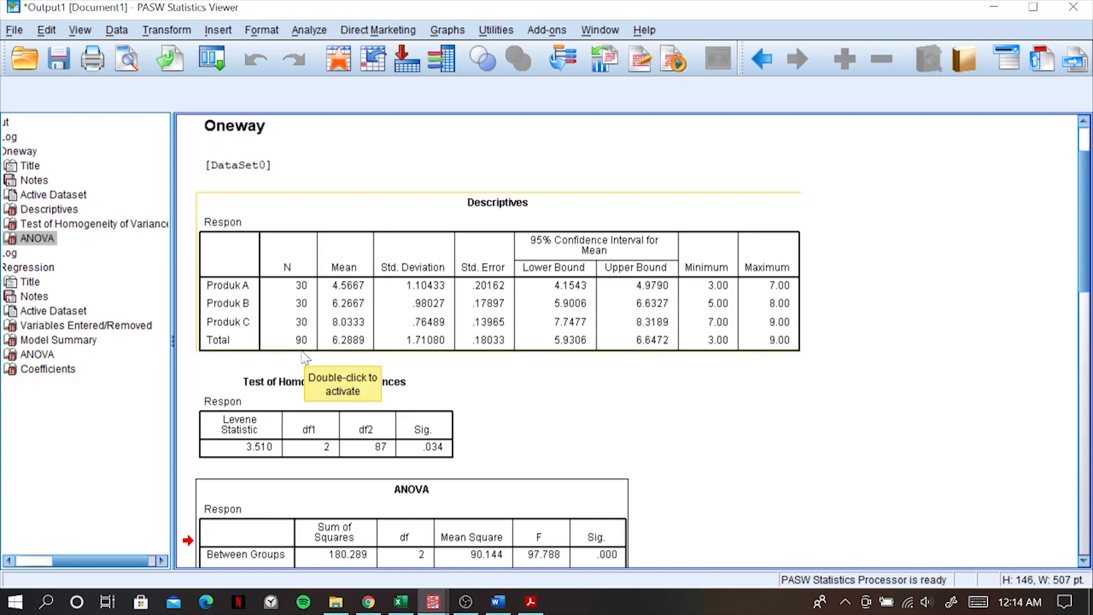
scroll(507, 383, down, 3)
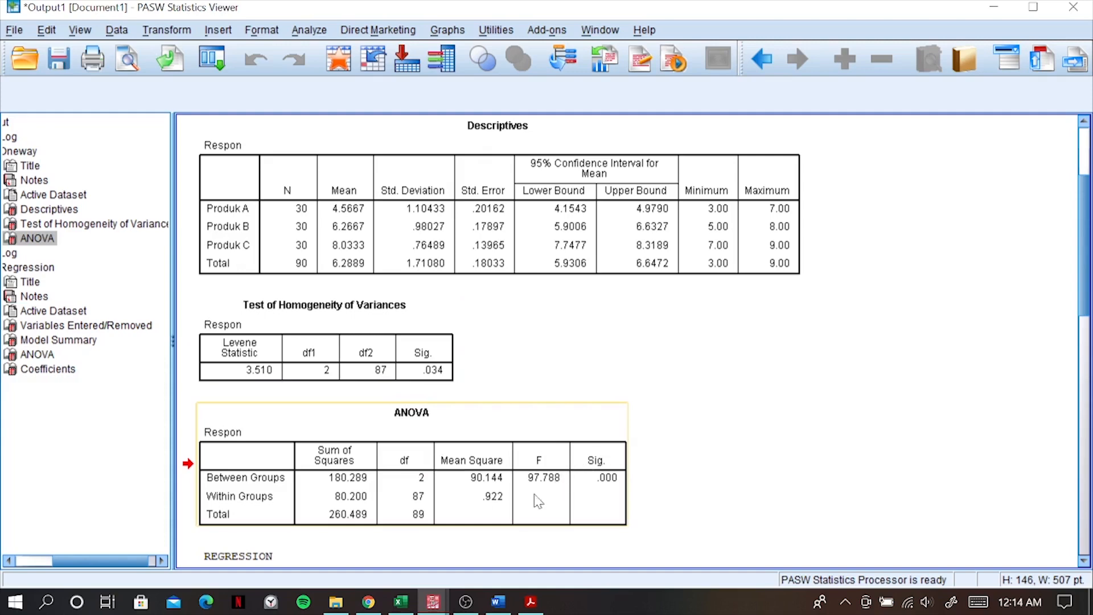
scroll(557, 464, down, 3)
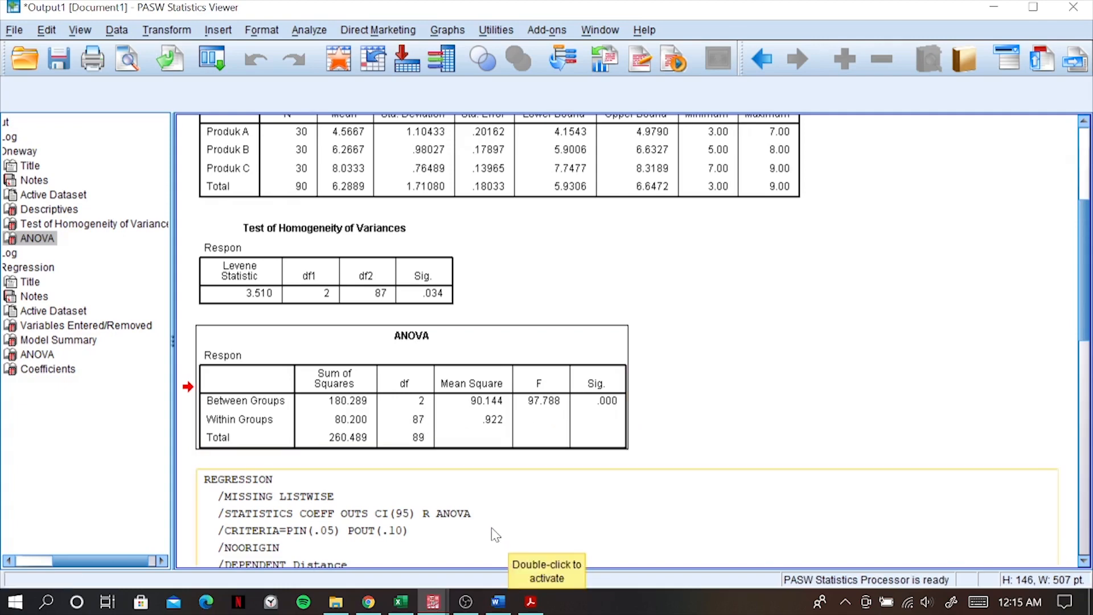
- Look up the 0.05 critical F value for N1 = 2 and N2 = 88 in tabel-f-0-05.pdf and return to the output
click(533, 603)
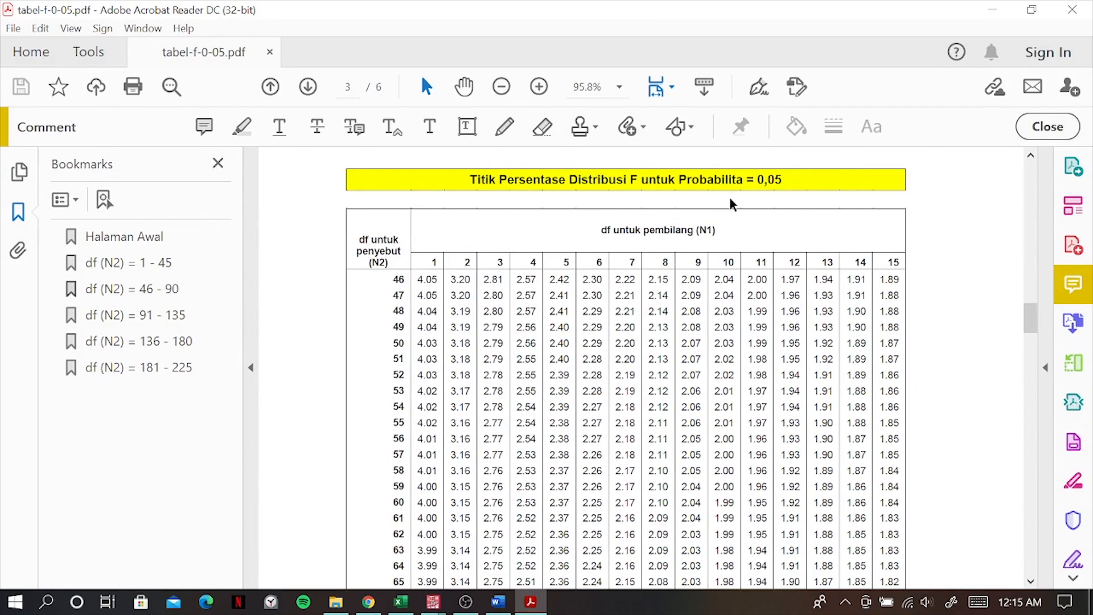
scroll(465, 273, down, 1)
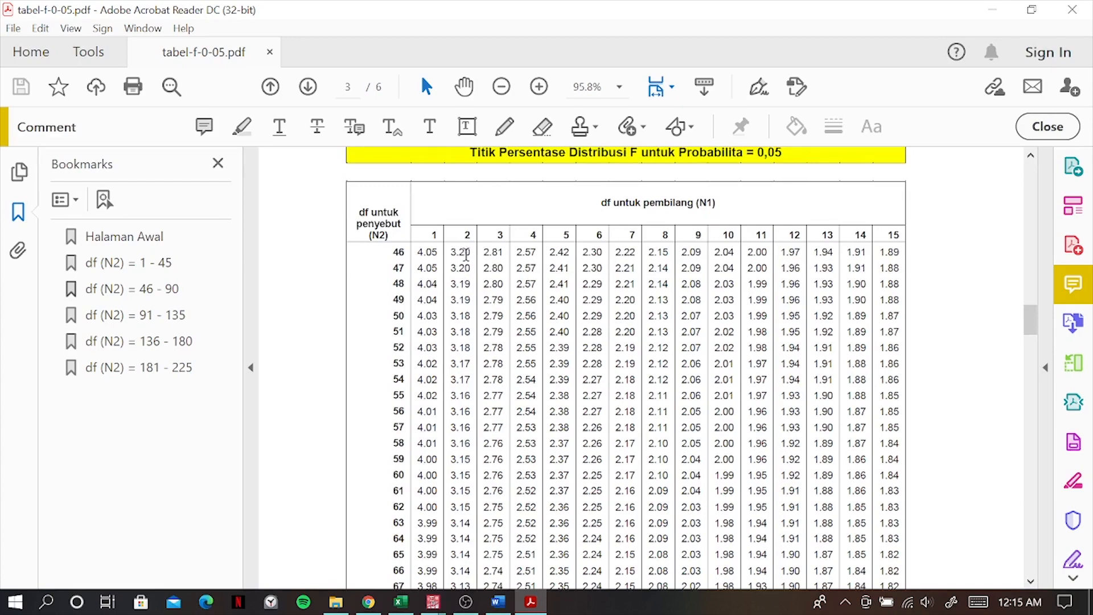
scroll(438, 333, down, 10)
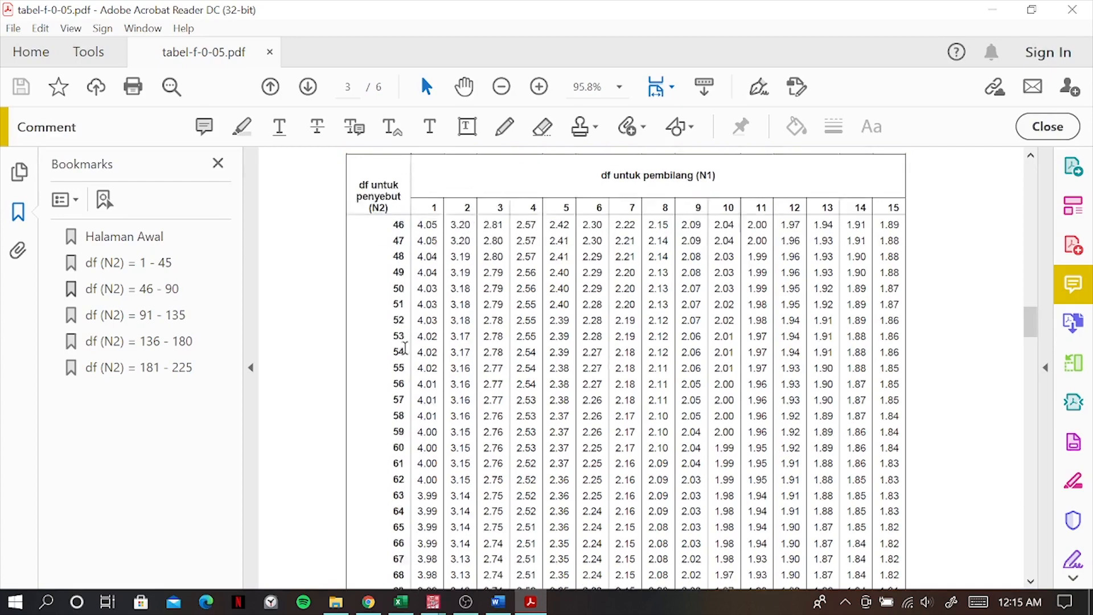
scroll(398, 377, down, 5)
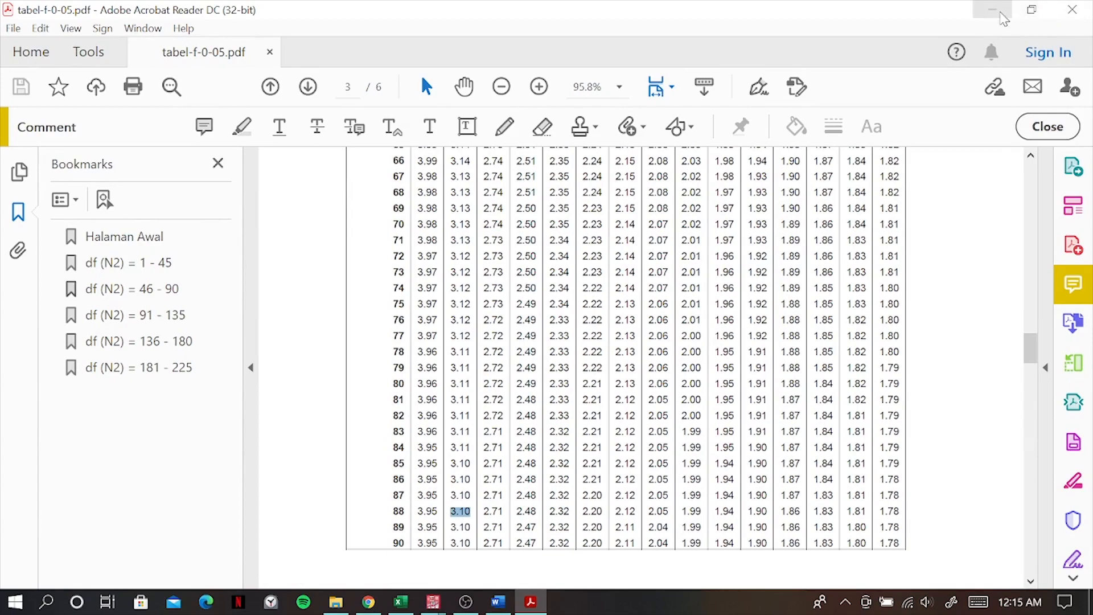
click(1002, 15)
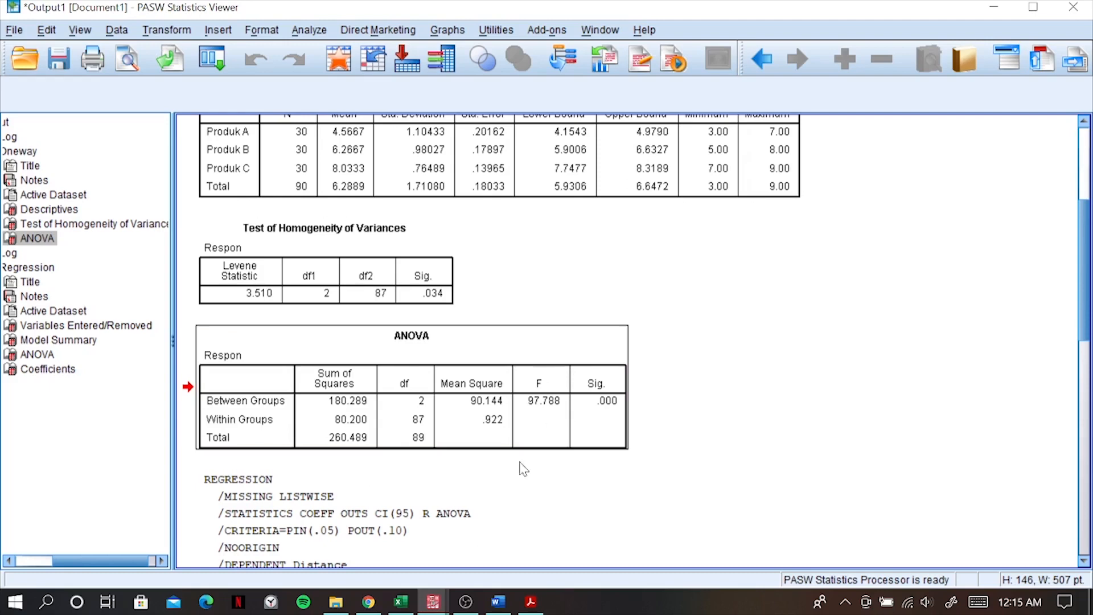
- Compare the critical F value in tabel-f-0-05.pdf with the Descriptives, homogeneity and ANOVA tables of the Oneway output
click(525, 605)
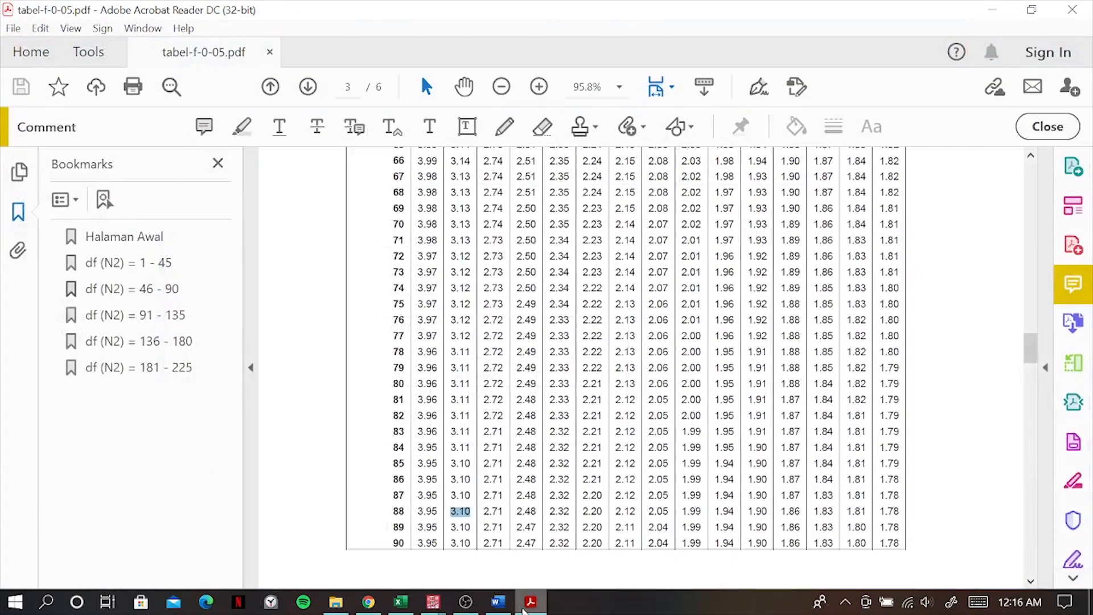
click(525, 605)
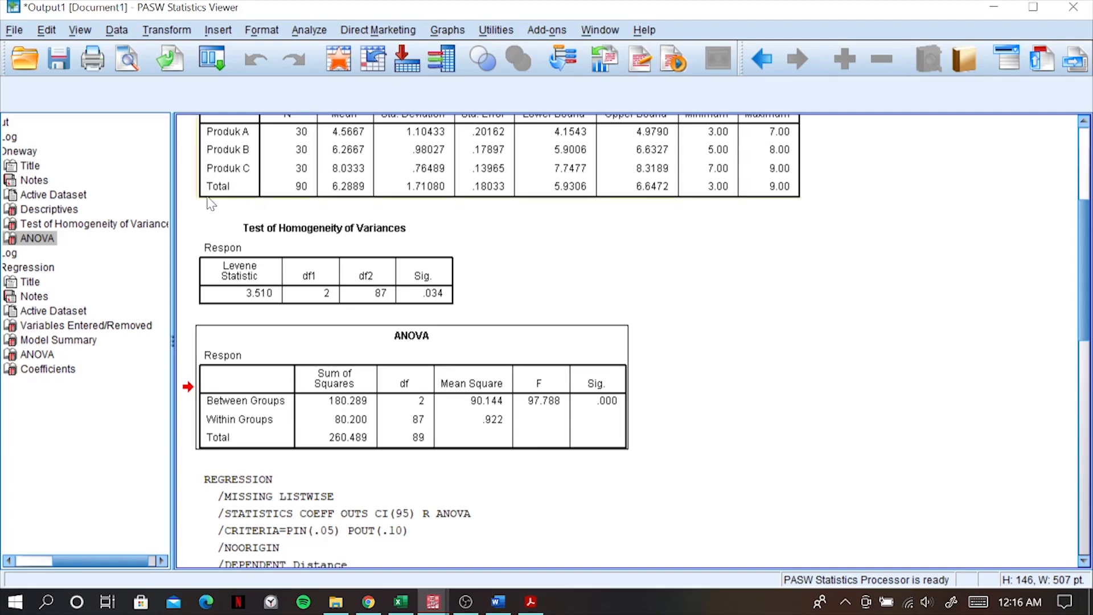
scroll(546, 263, up, 3)
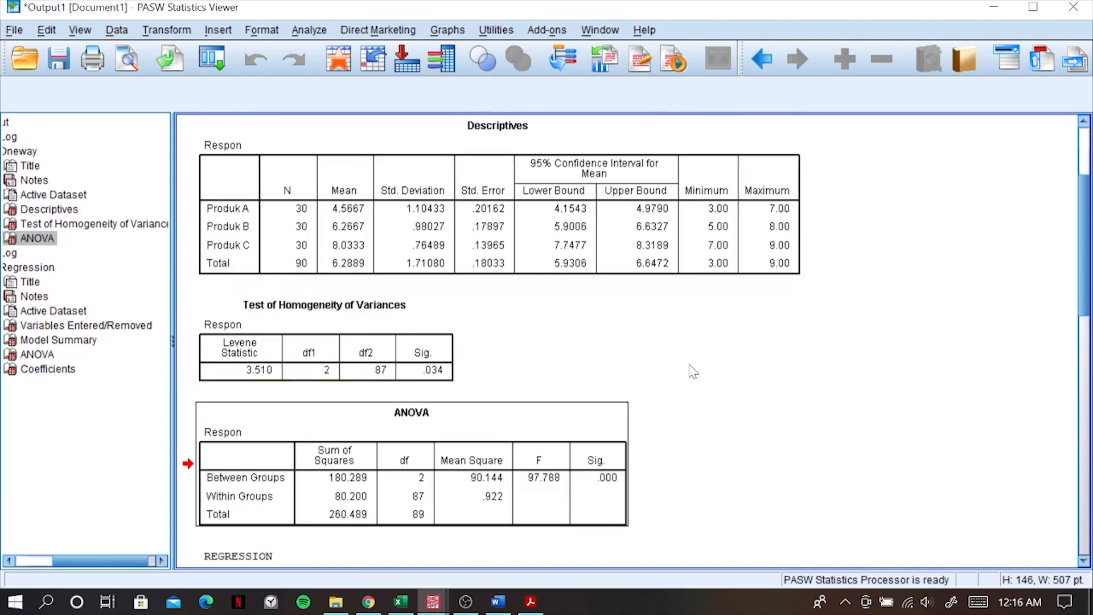
scroll(739, 410, down, 3)
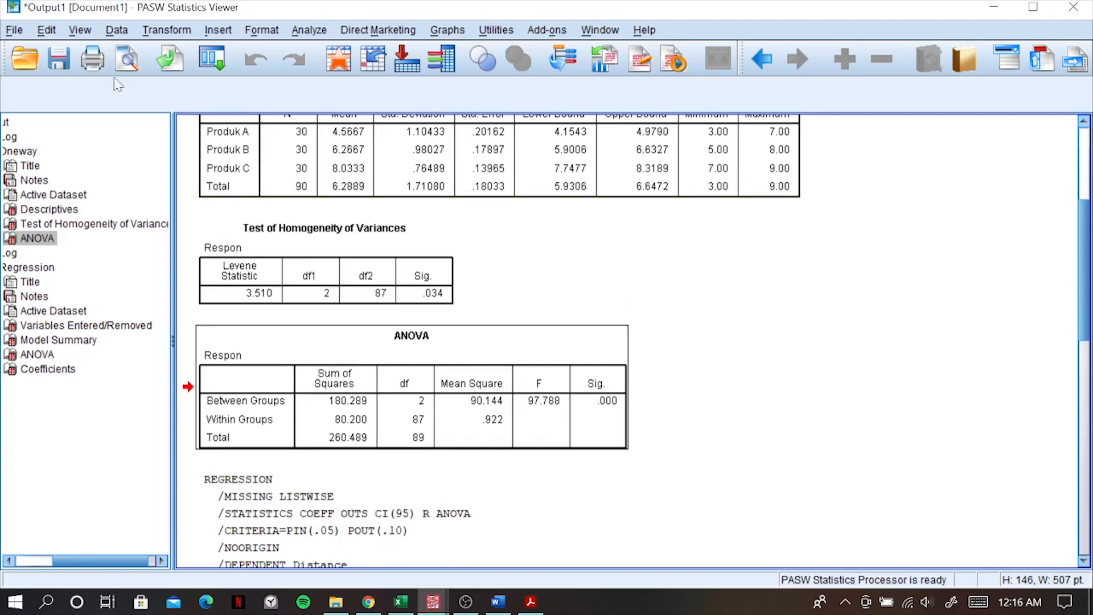
- Read the regression hypotheses in UJI ANNOVA DAN REGRESI.docx, then review the Speed and Distance data on the Regresi_1 sheet of the Excel workbook
click(497, 602)
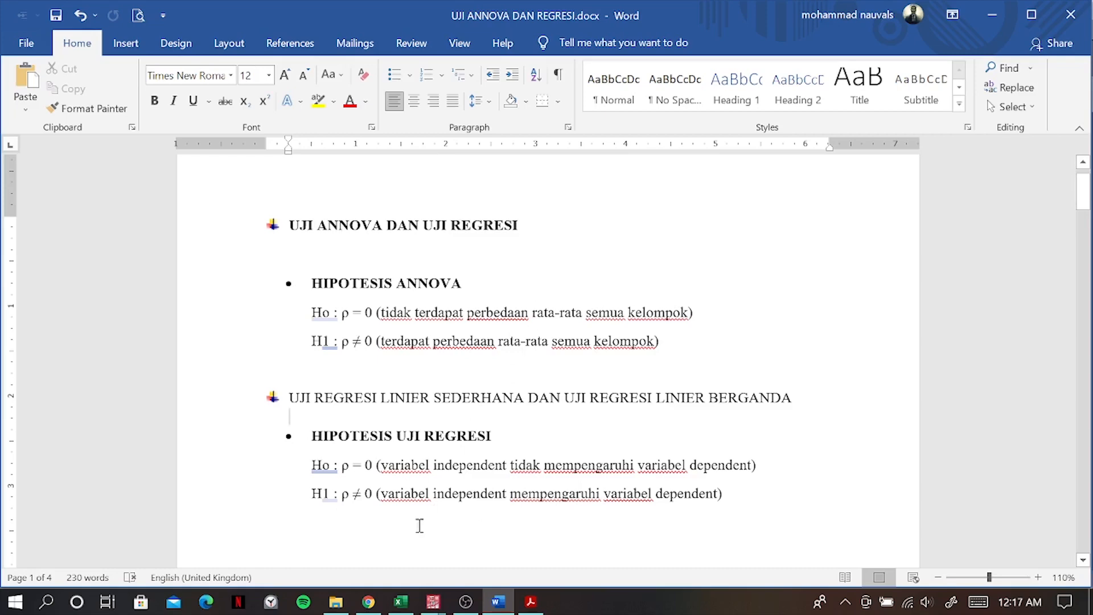
click(400, 602)
click(152, 559)
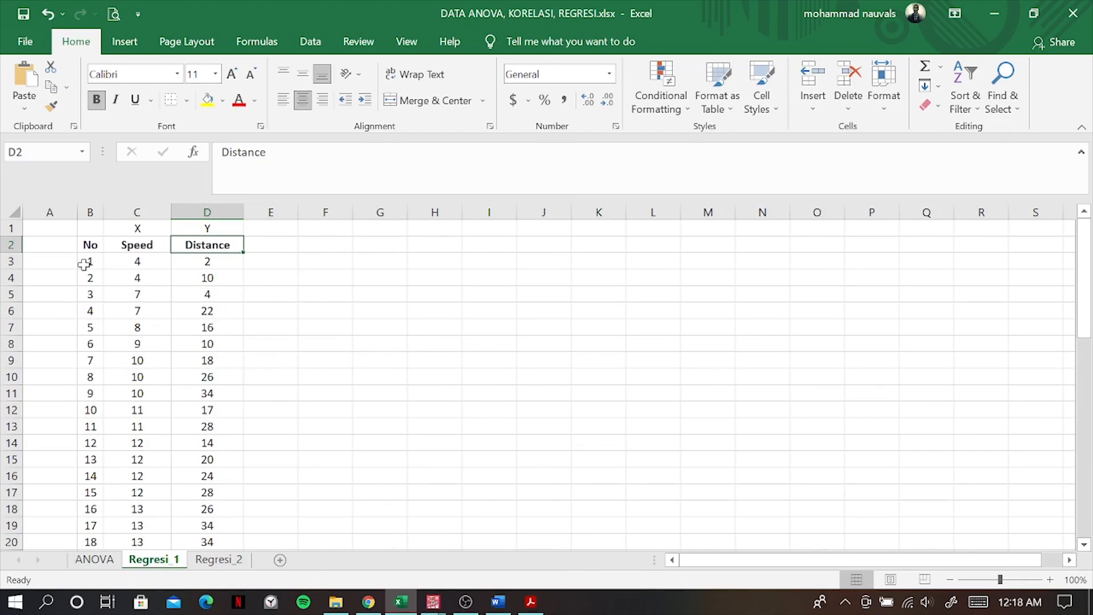
scroll(63, 276, down, 5)
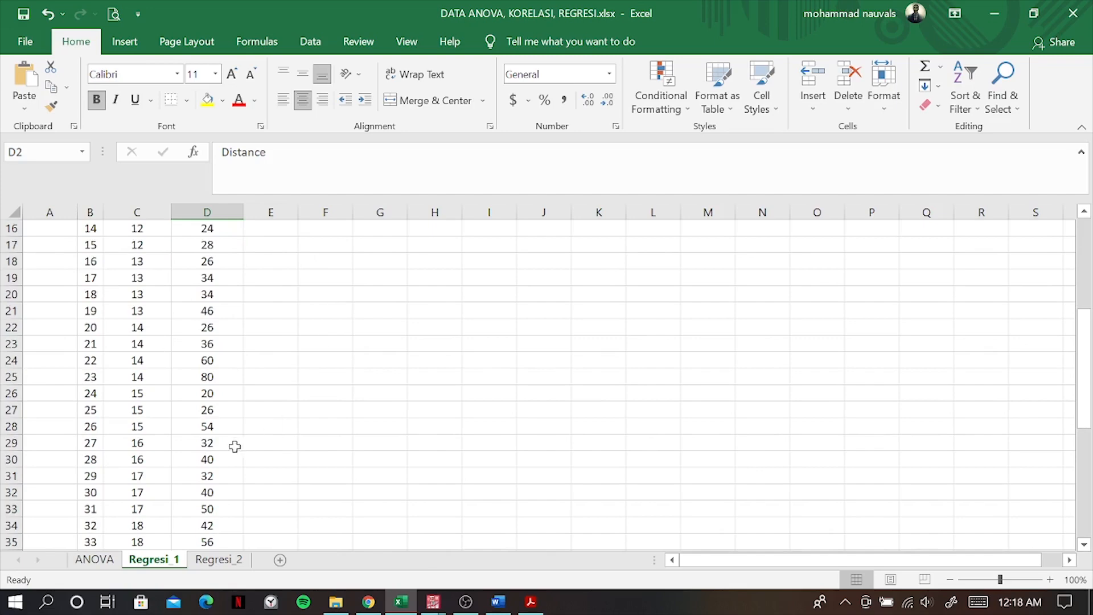
scroll(235, 446, down, 9)
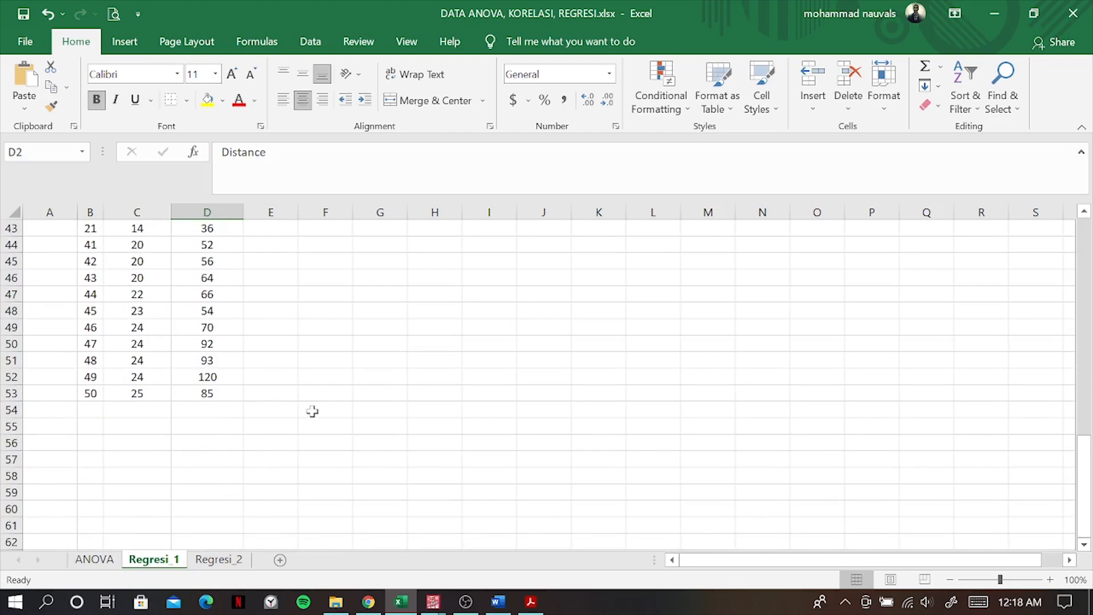
scroll(312, 410, up, 12)
scroll(313, 411, up, 2)
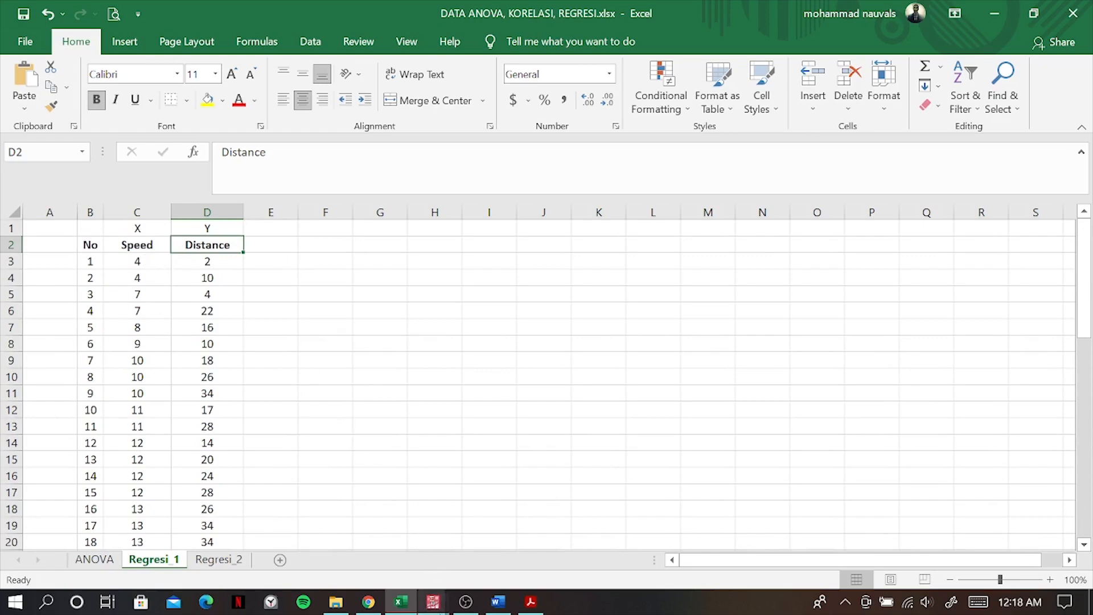
- Switch to the PASW Statistics Data Editor and check the variable definitions, returning to the data values
click(434, 606)
click(339, 538)
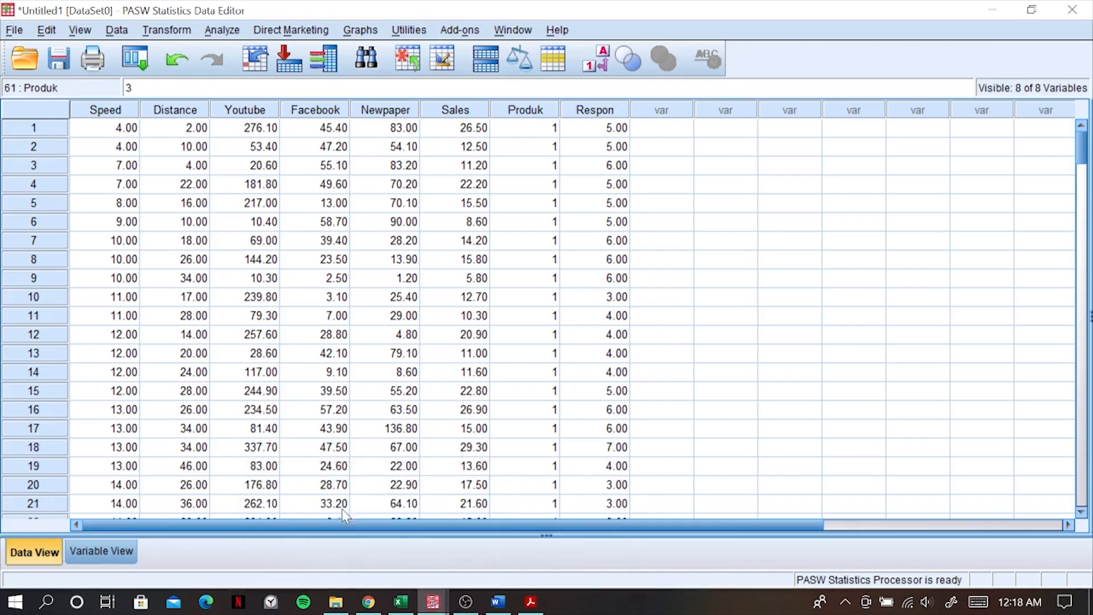
click(111, 550)
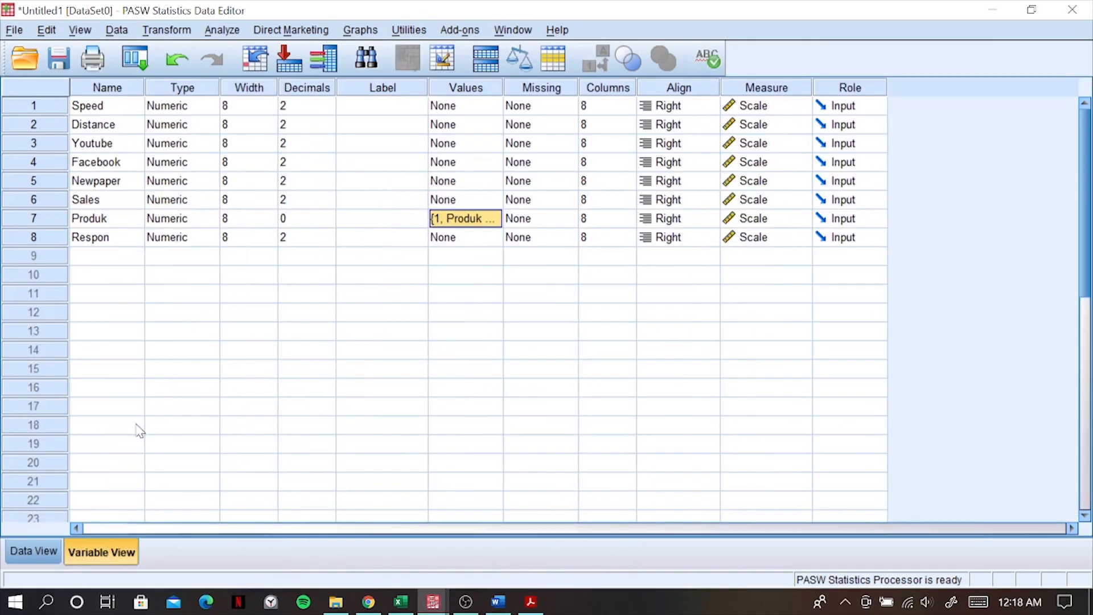
click(32, 547)
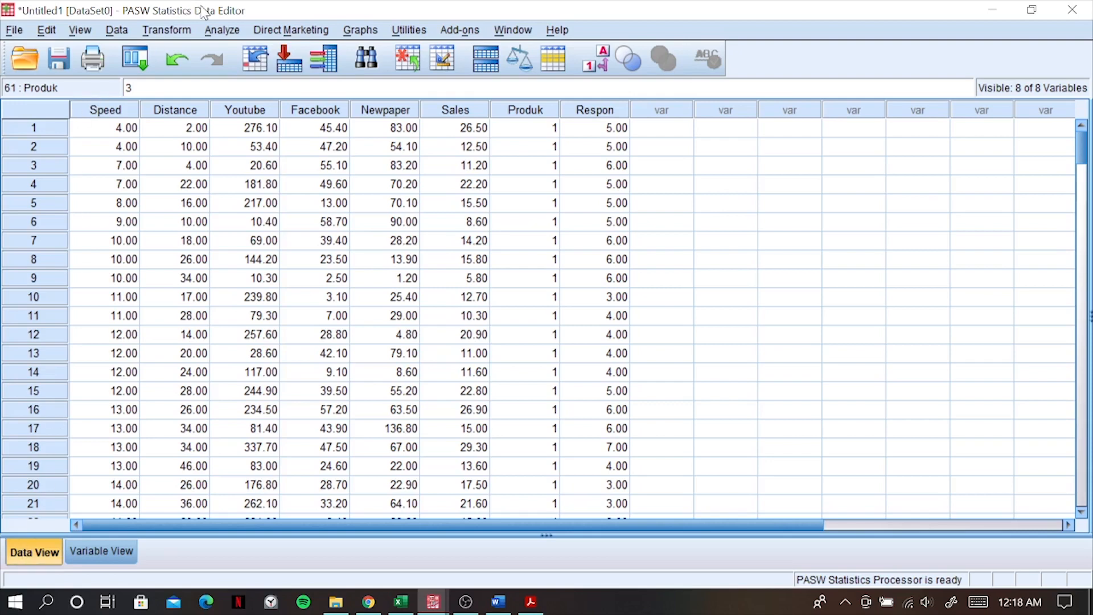
- Check the Linear Regression setup with Distance as dependent and Speed as independent, review its statistics options, and close it without running
click(224, 31)
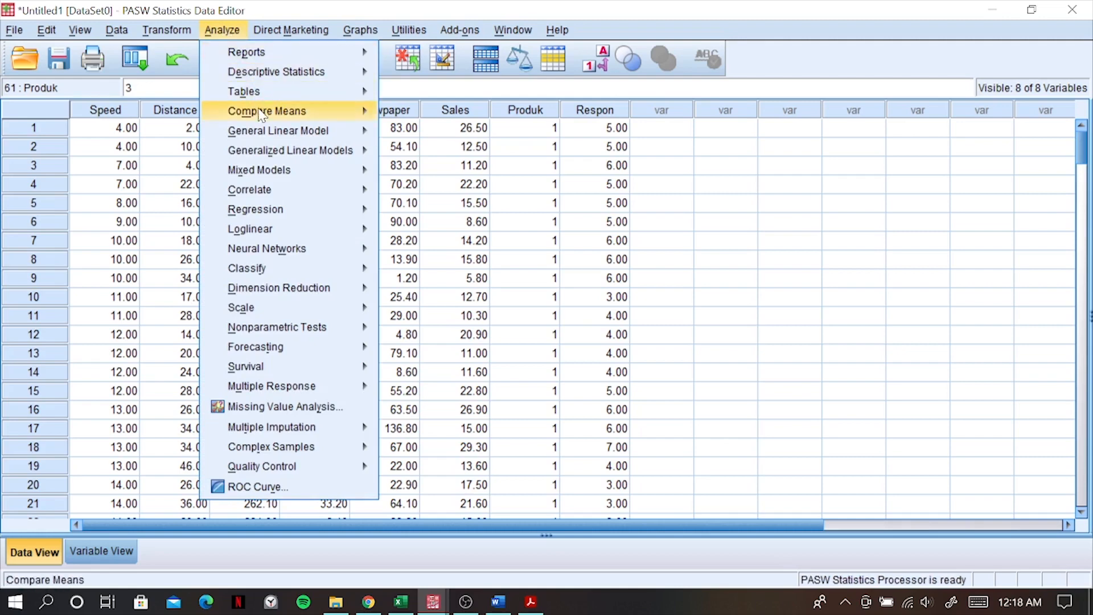
mouse_move(262, 117)
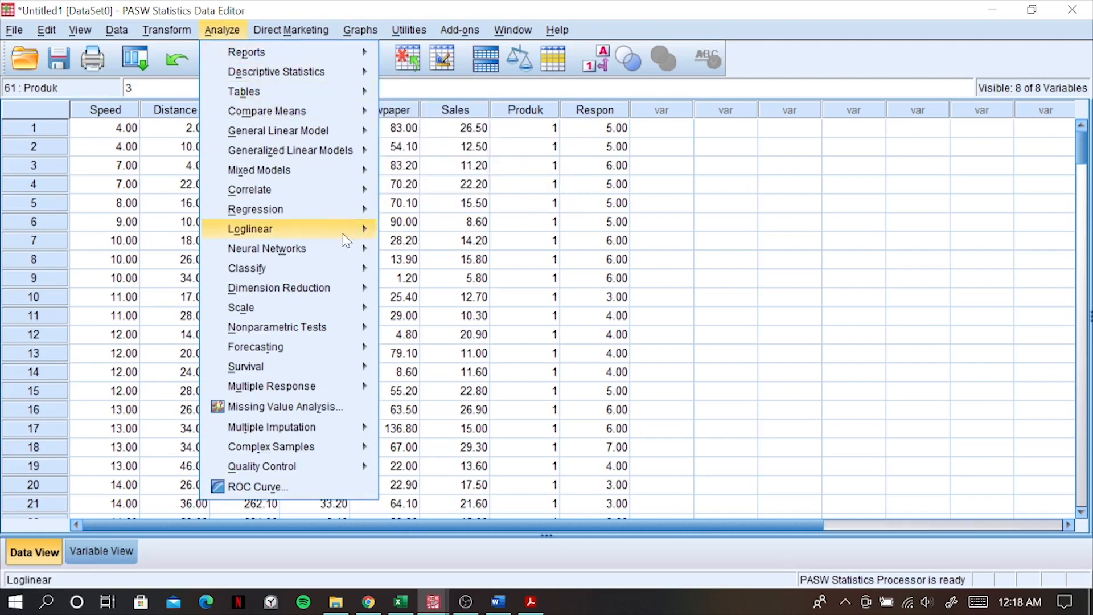
mouse_move(369, 210)
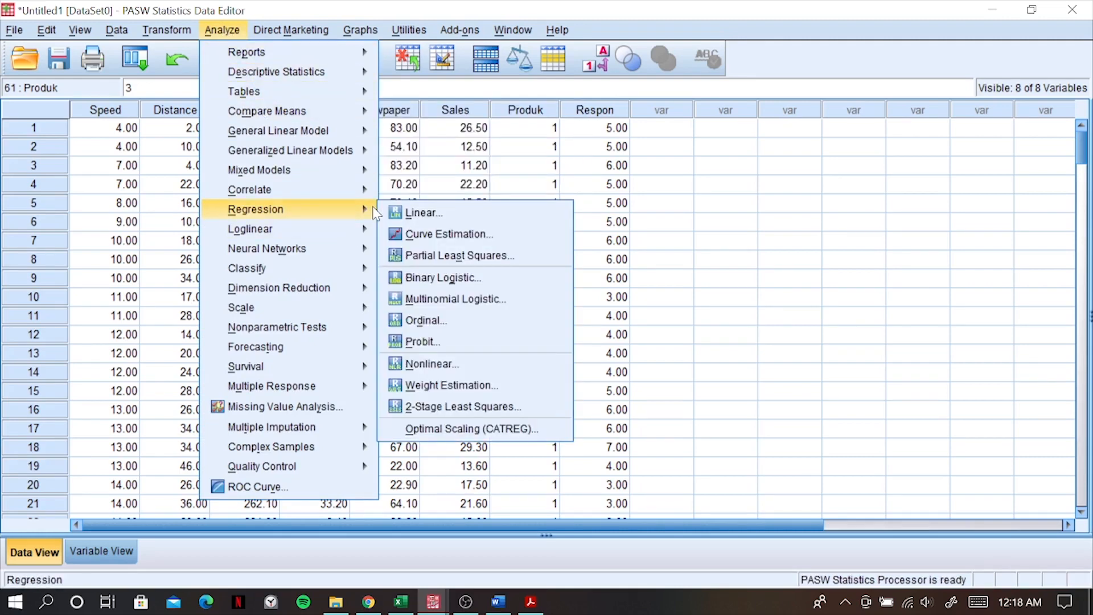
click(413, 215)
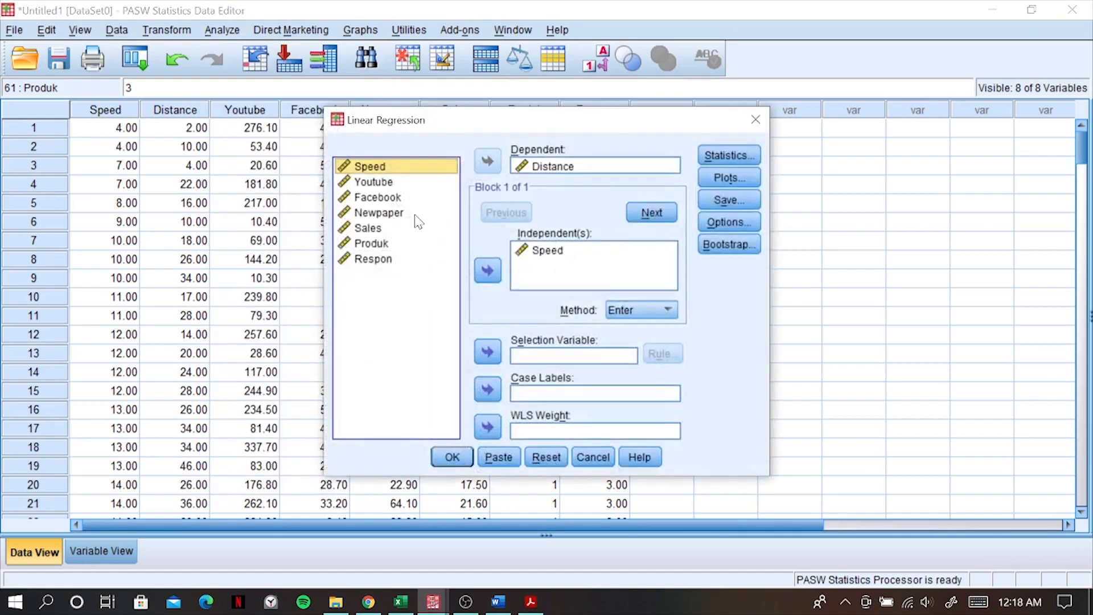
click(415, 217)
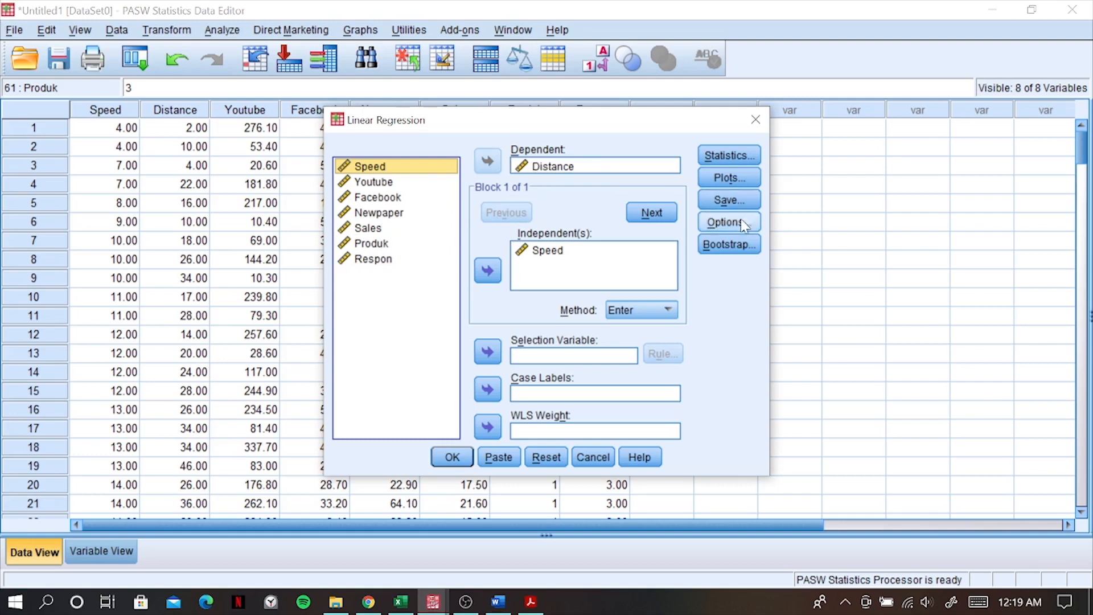
click(739, 157)
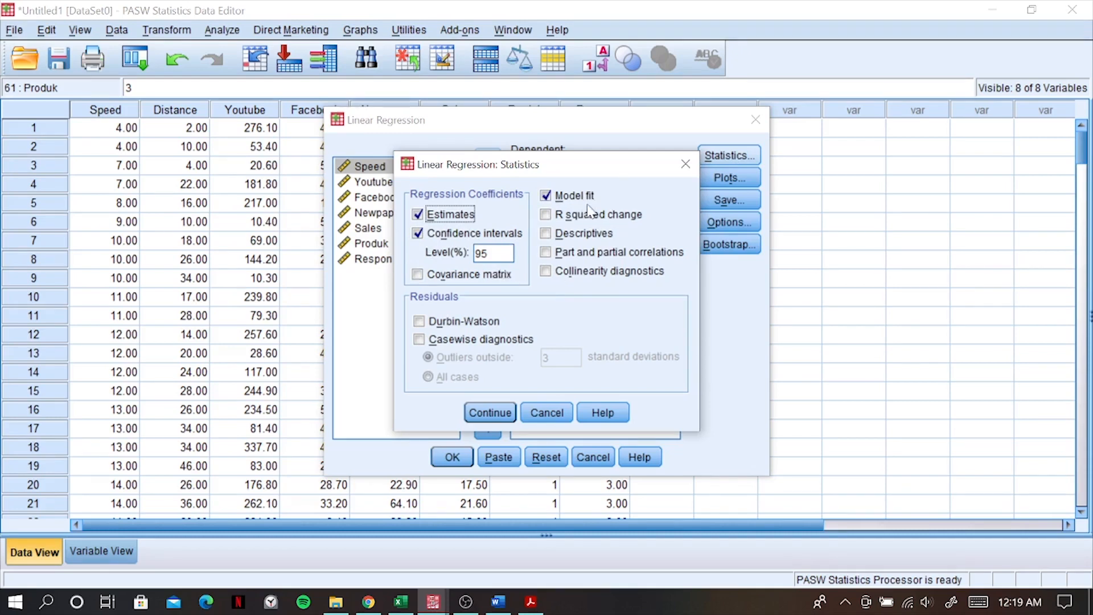
click(489, 419)
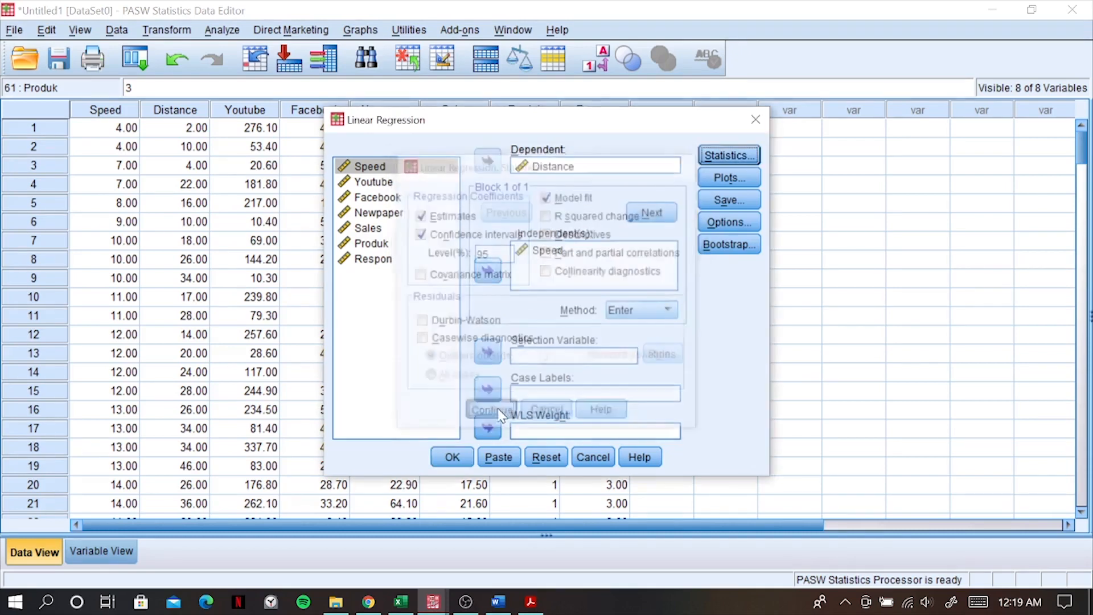
click(757, 120)
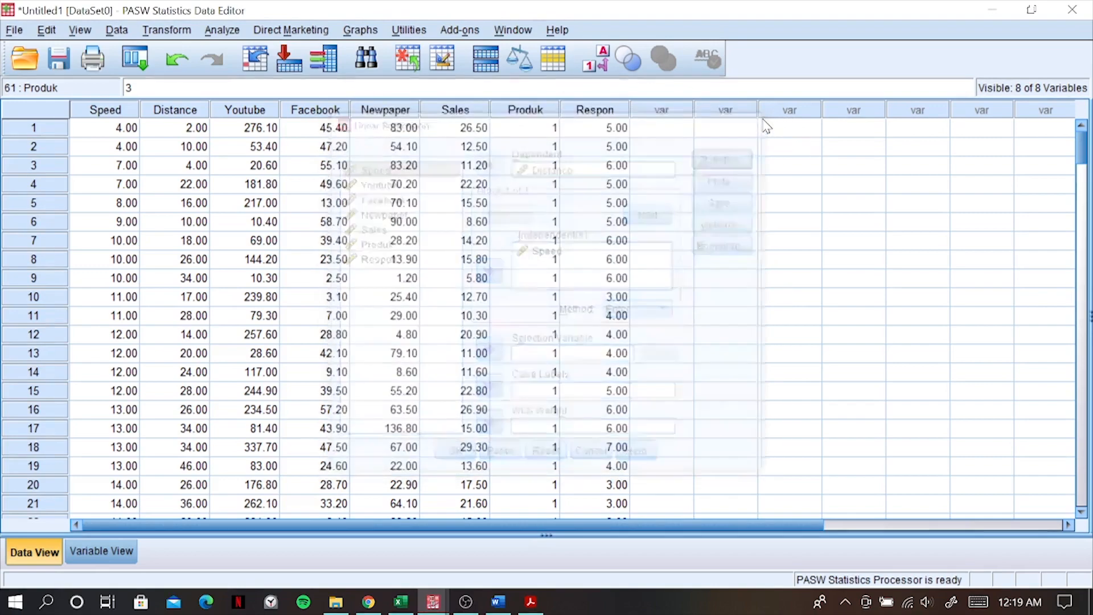
- Examine the Regression output for Distance on Speed, covering the Variables Entered/Removed, Model Summary, ANOVA and Coefficients tables
mouse_move(432, 605)
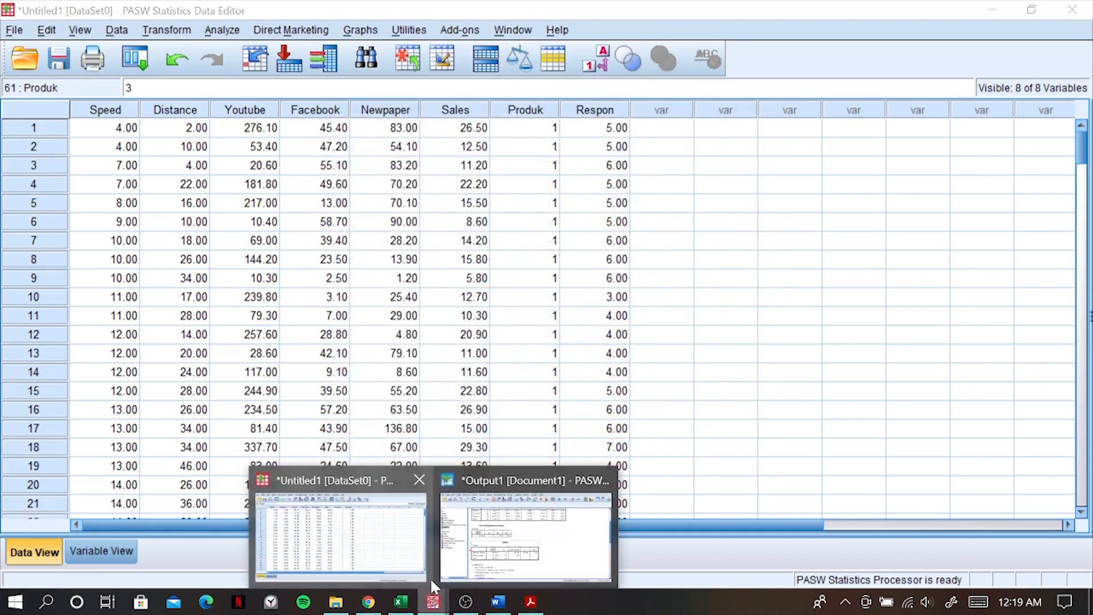
click(512, 544)
scroll(345, 384, up, 2)
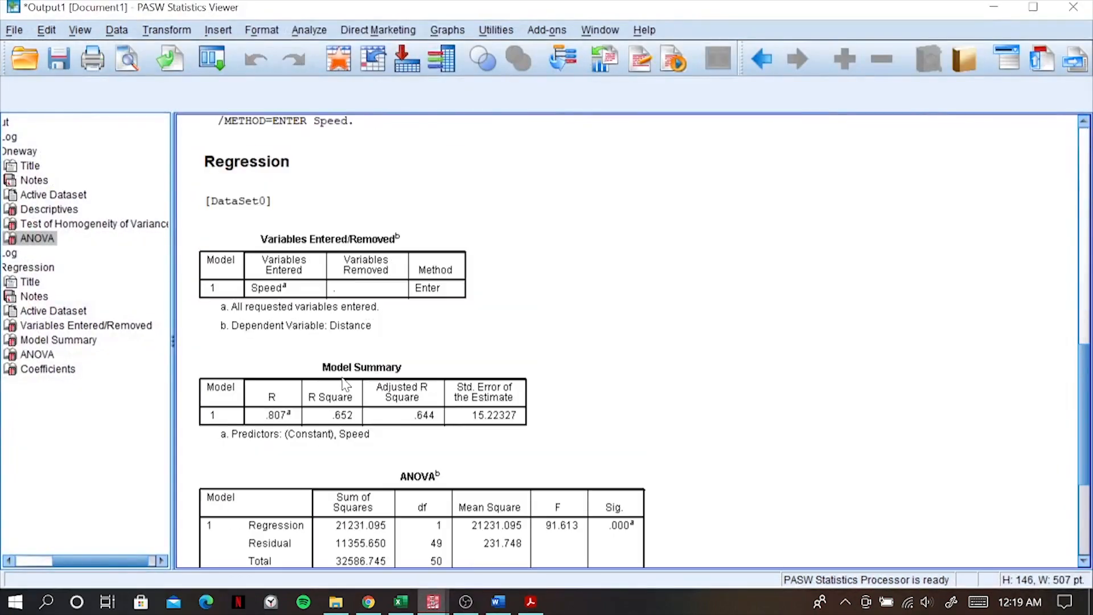
scroll(345, 385, down, 2)
scroll(344, 383, up, 2)
click(357, 371)
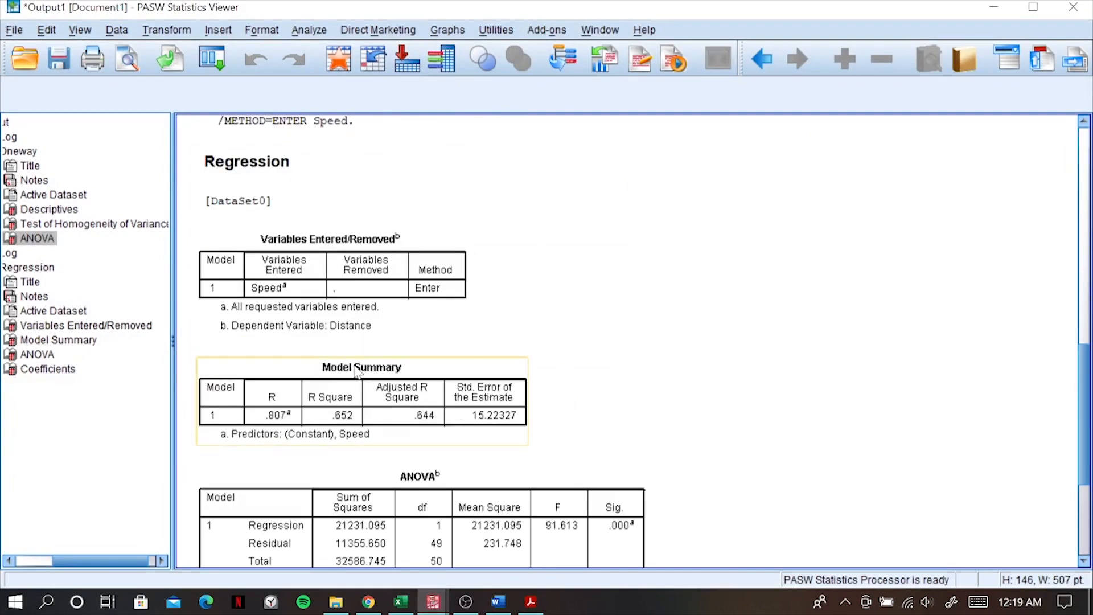
scroll(358, 372, down, 2)
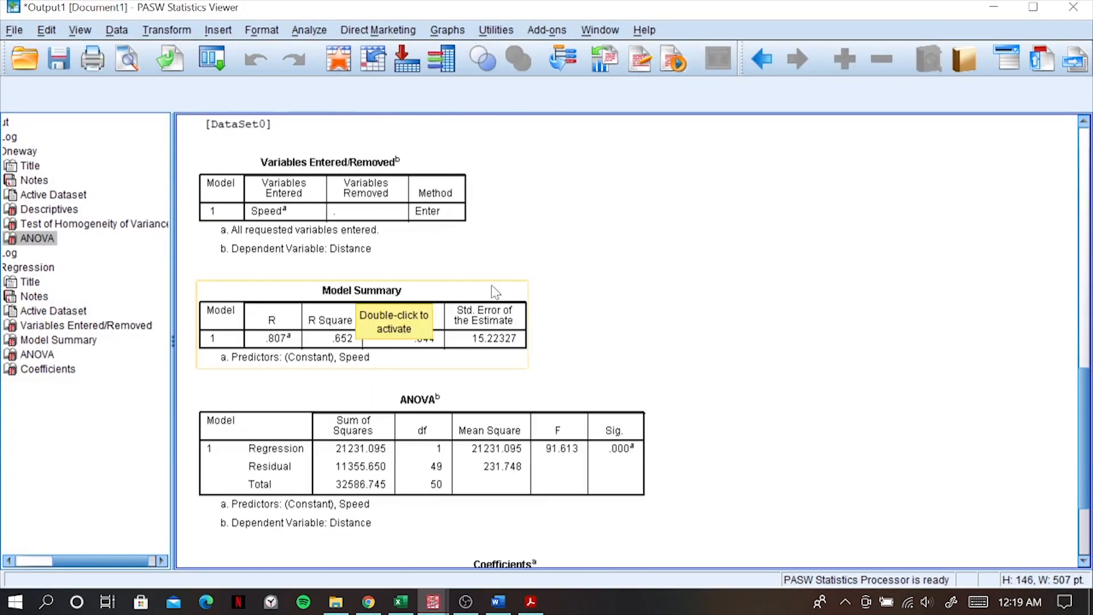
scroll(579, 259, down, 4)
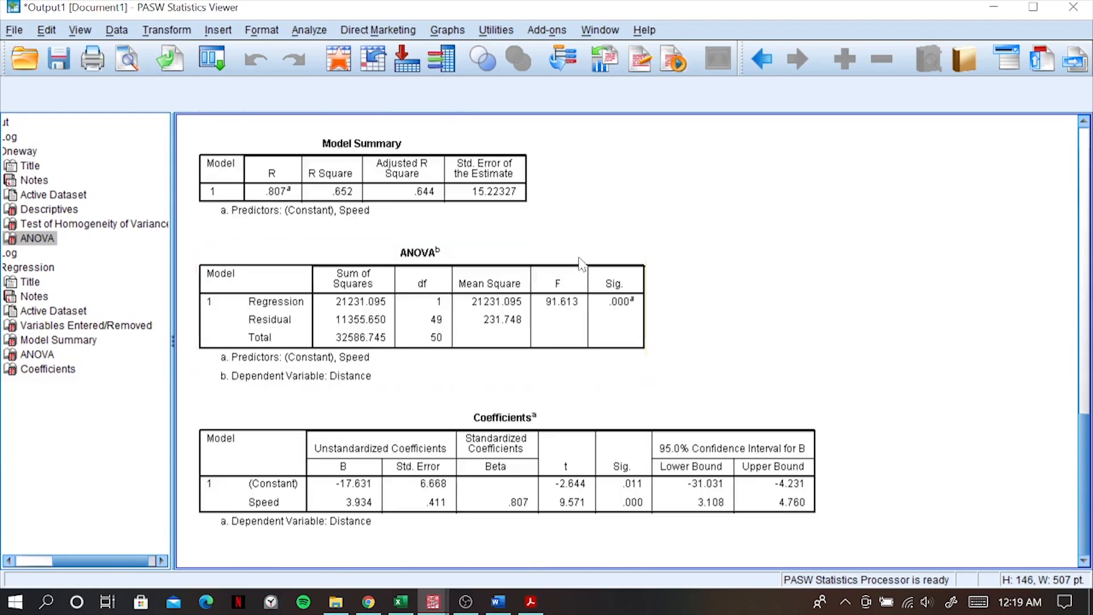
click(581, 263)
scroll(580, 263, up, 6)
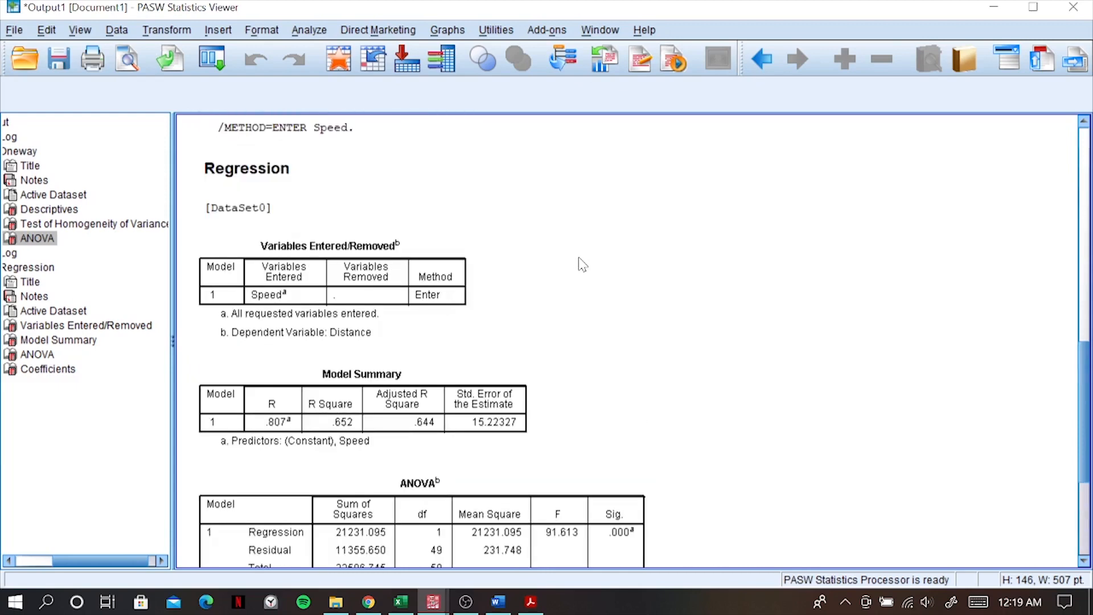
scroll(578, 263, down, 4)
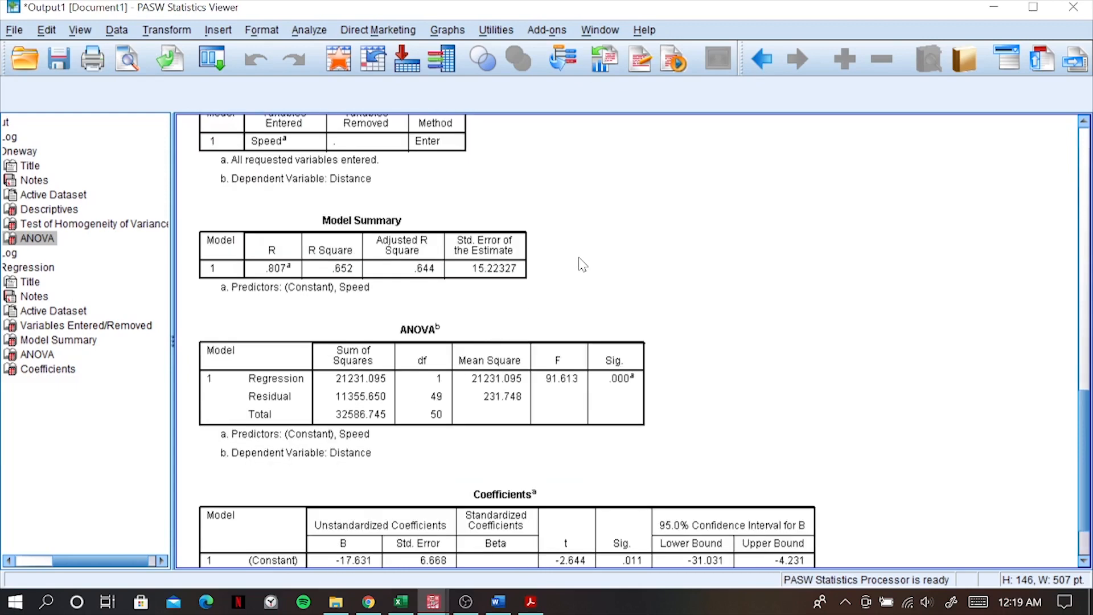
scroll(578, 259, up, 2)
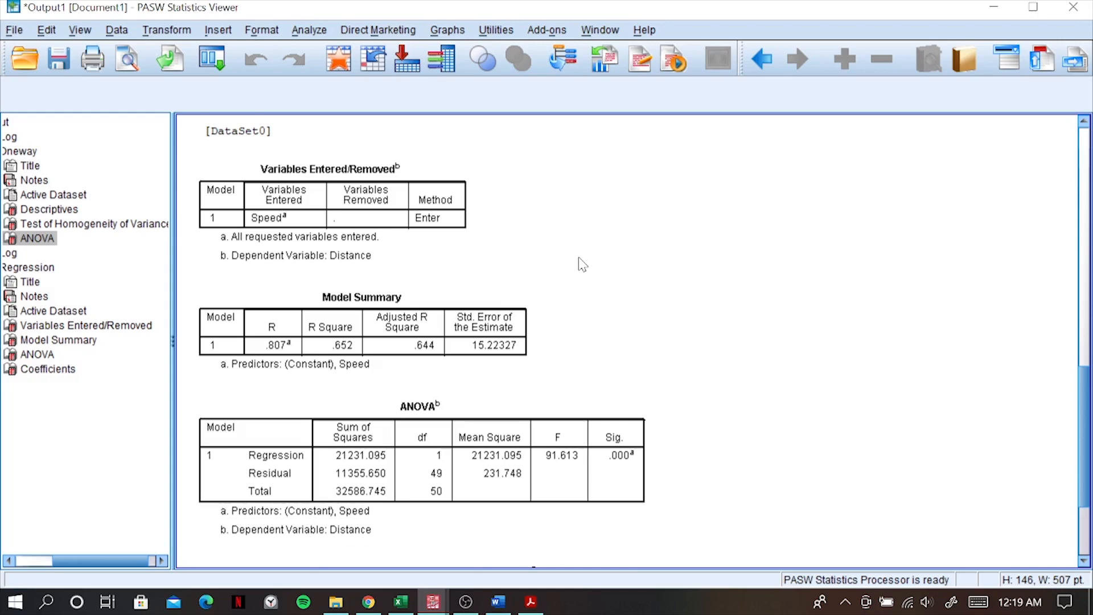
scroll(379, 280, down, 4)
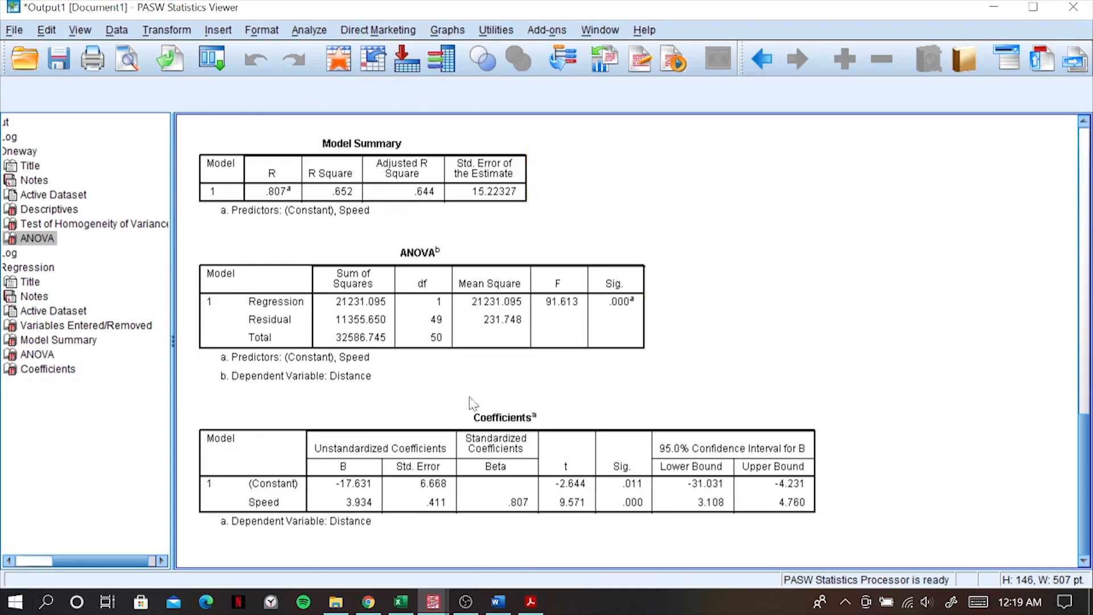
- Review the simple linear regression analysis in UJI ANNOVA DAN REGRESI.docx, covering the regression model, Coefficients table and test criteria
click(498, 602)
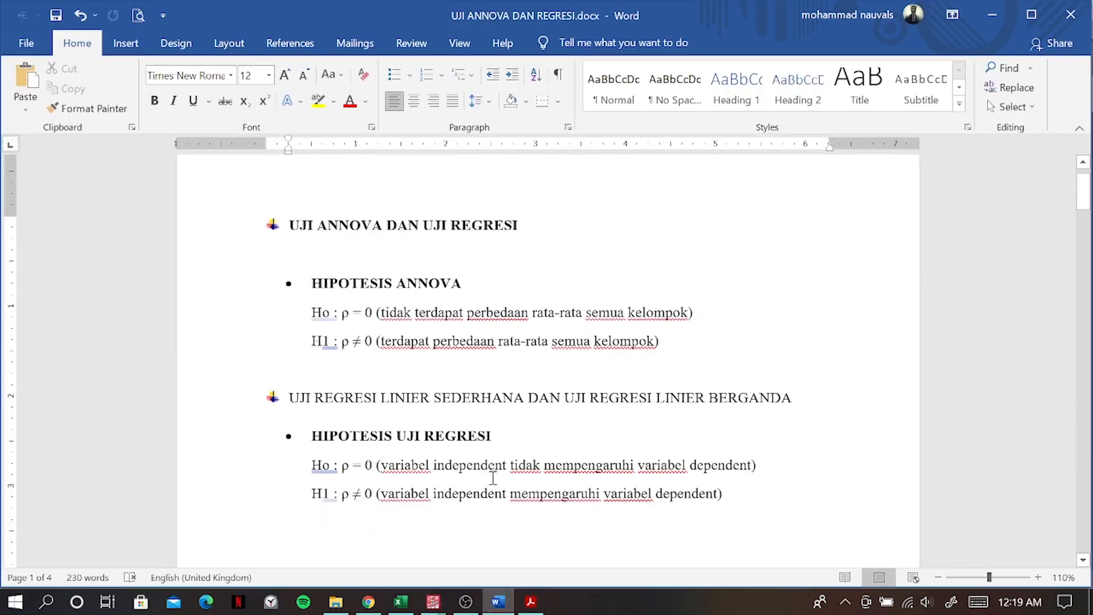
scroll(413, 393, down, 10)
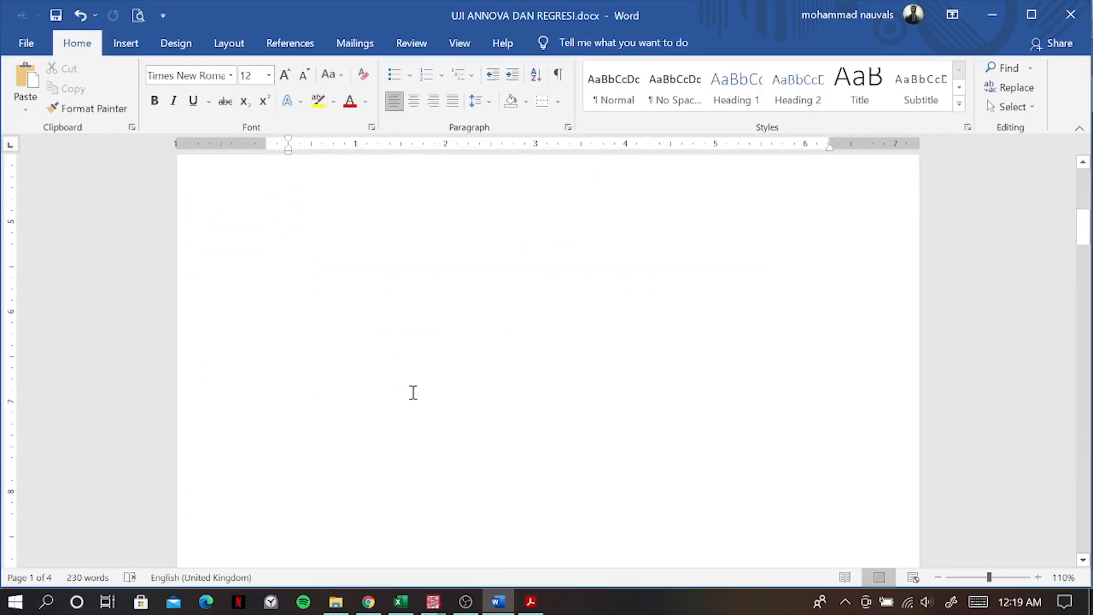
scroll(413, 393, down, 3)
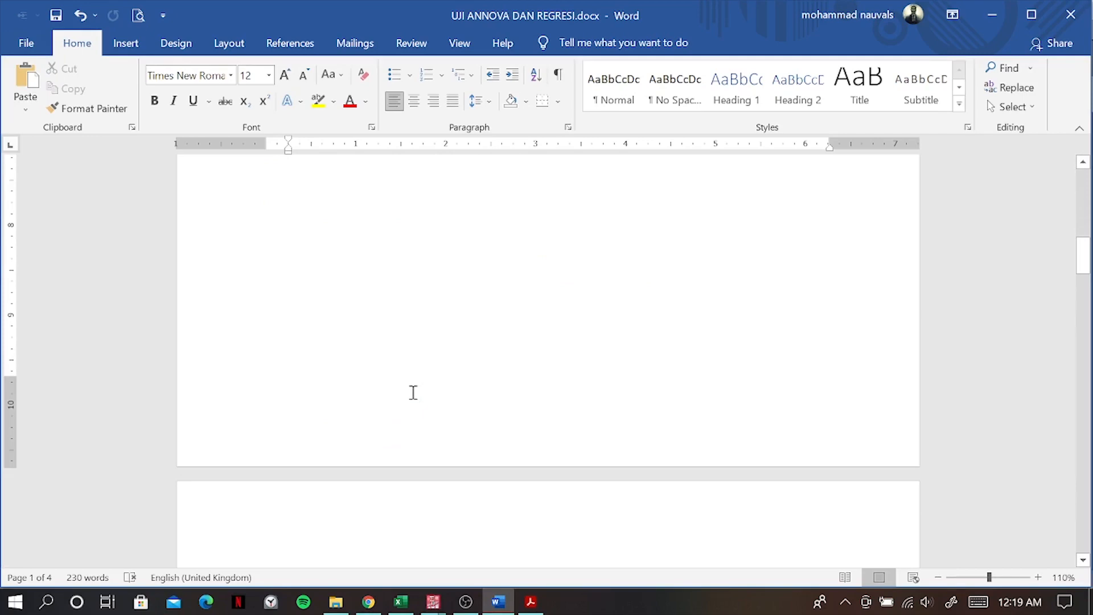
scroll(413, 393, down, 9)
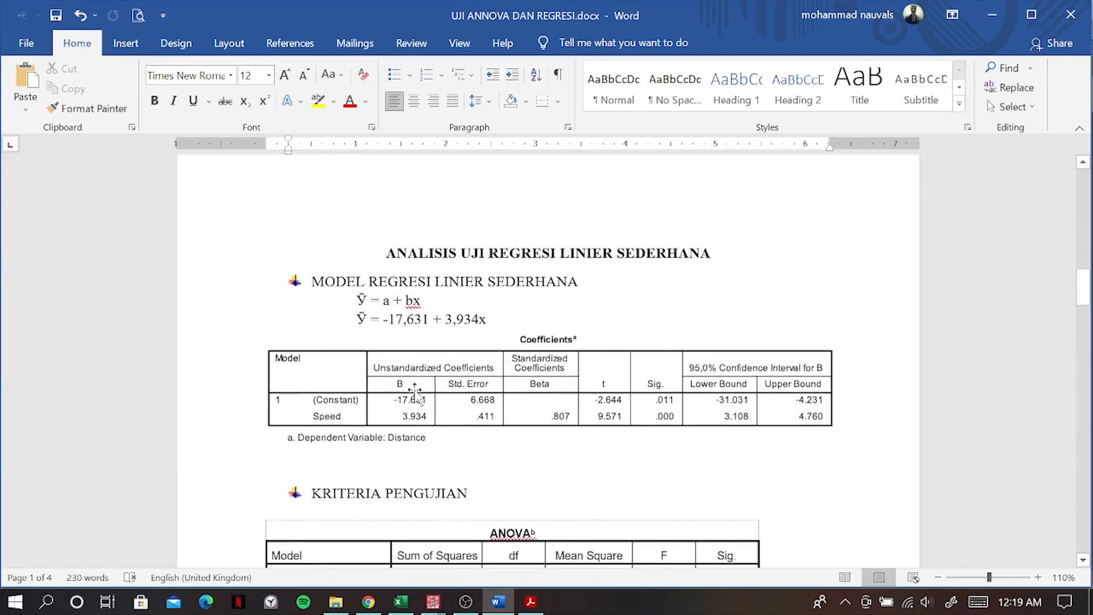
scroll(414, 392, down, 3)
scroll(415, 392, up, 2)
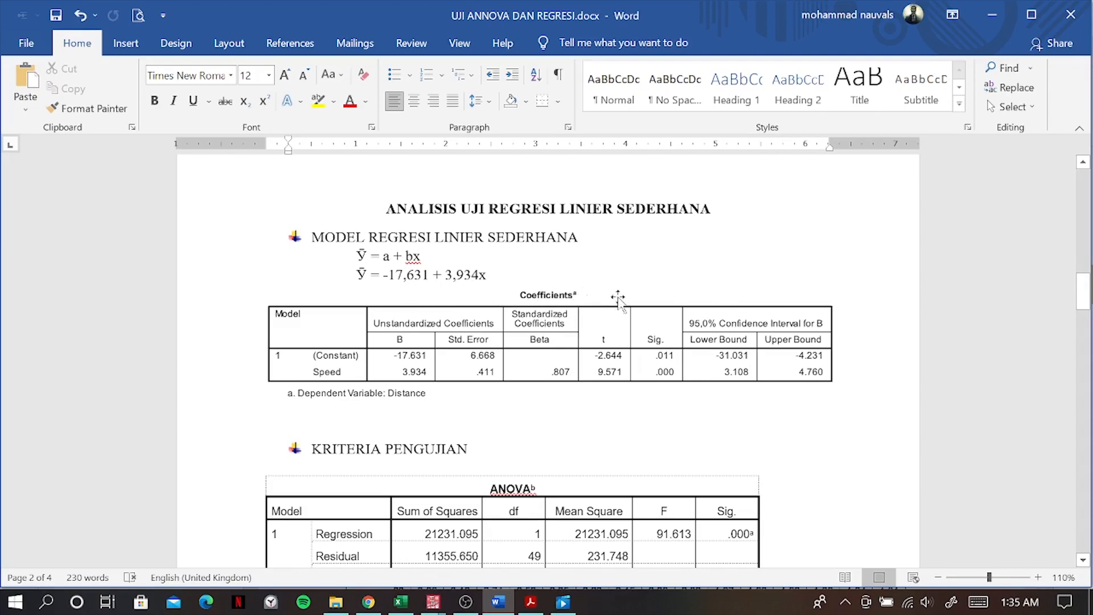
scroll(719, 307, down, 3)
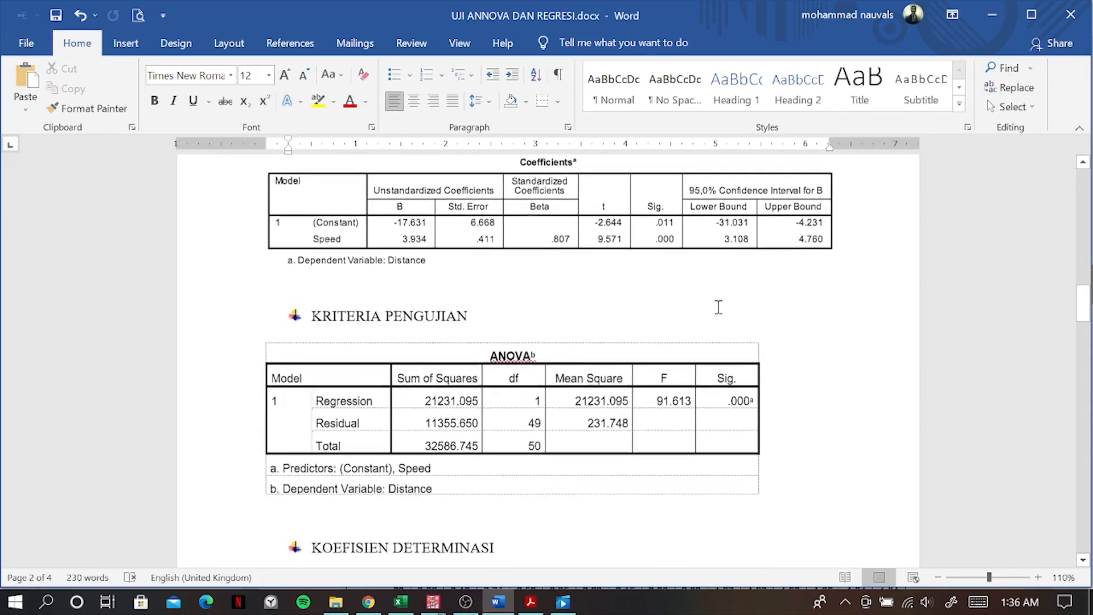
- Review the simple linear regression test criteria in the document, comparing the Coefficients table with the ANOVA table
scroll(718, 310, up, 1)
scroll(719, 310, up, 1)
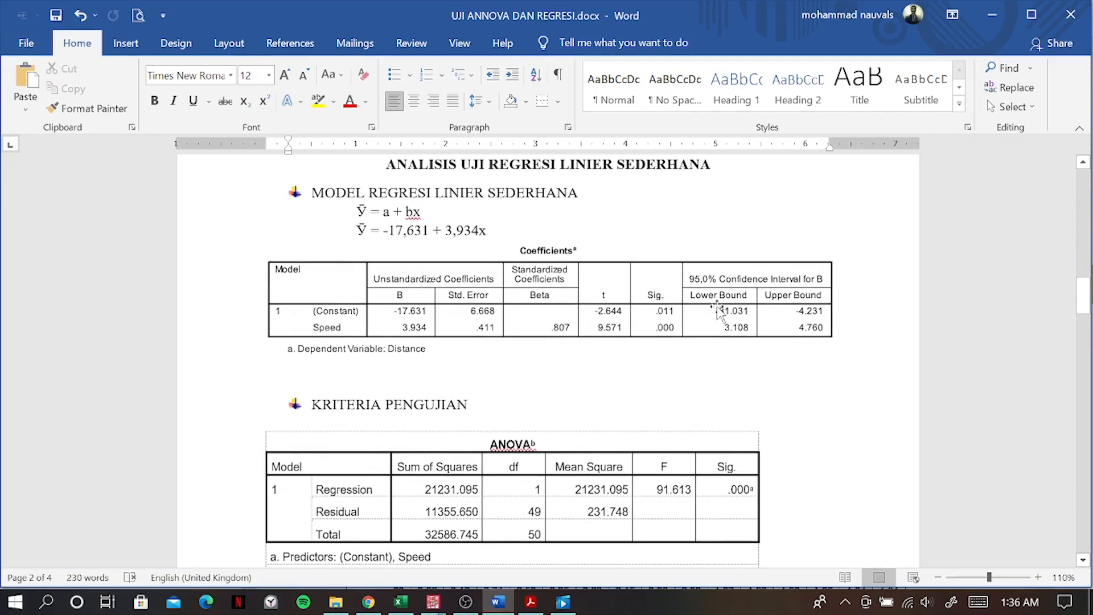
scroll(719, 311, down, 1)
scroll(719, 310, up, 1)
scroll(718, 310, up, 1)
scroll(787, 382, down, 2)
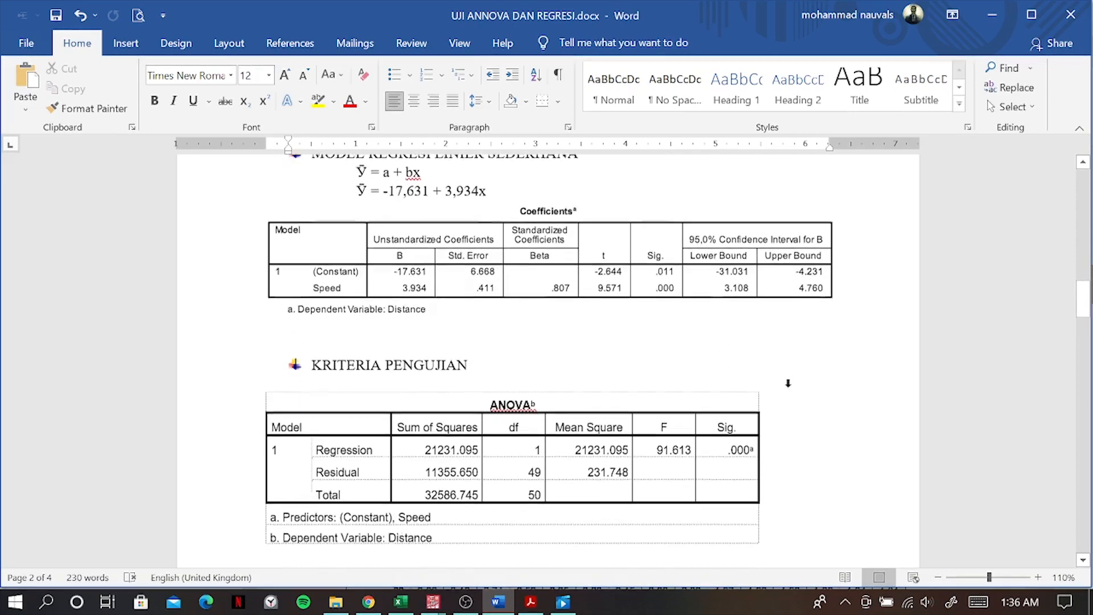
scroll(788, 383, down, 2)
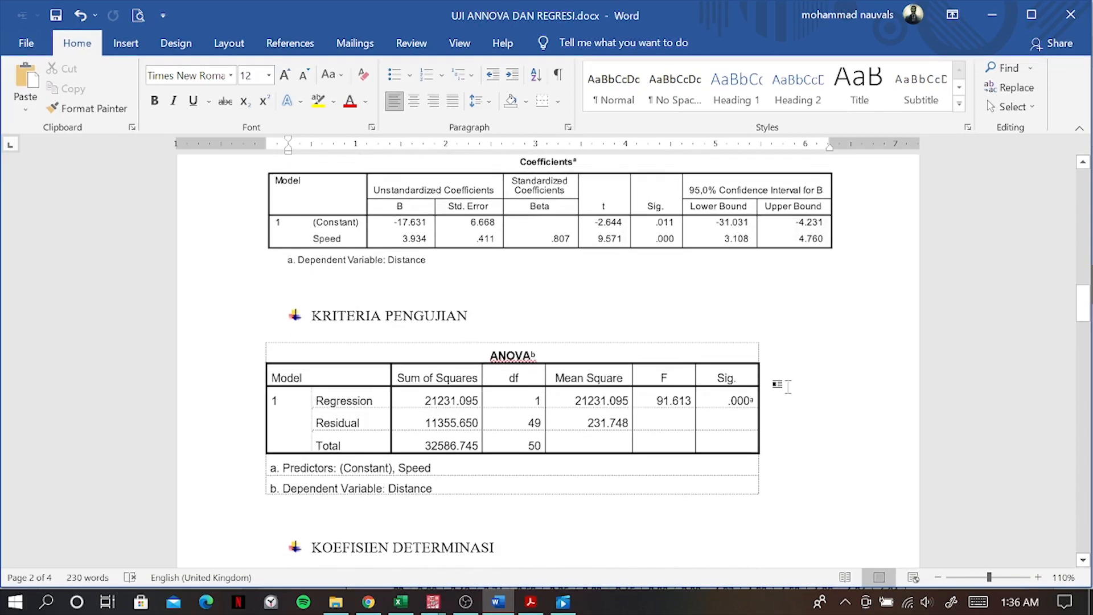
scroll(788, 387, down, 2)
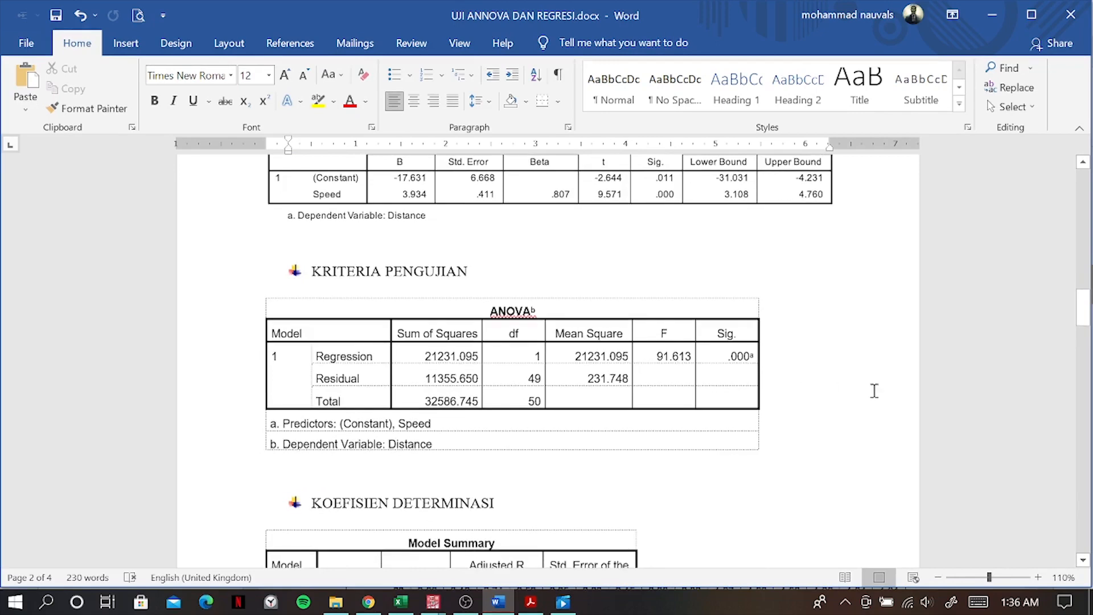
scroll(874, 391, up, 8)
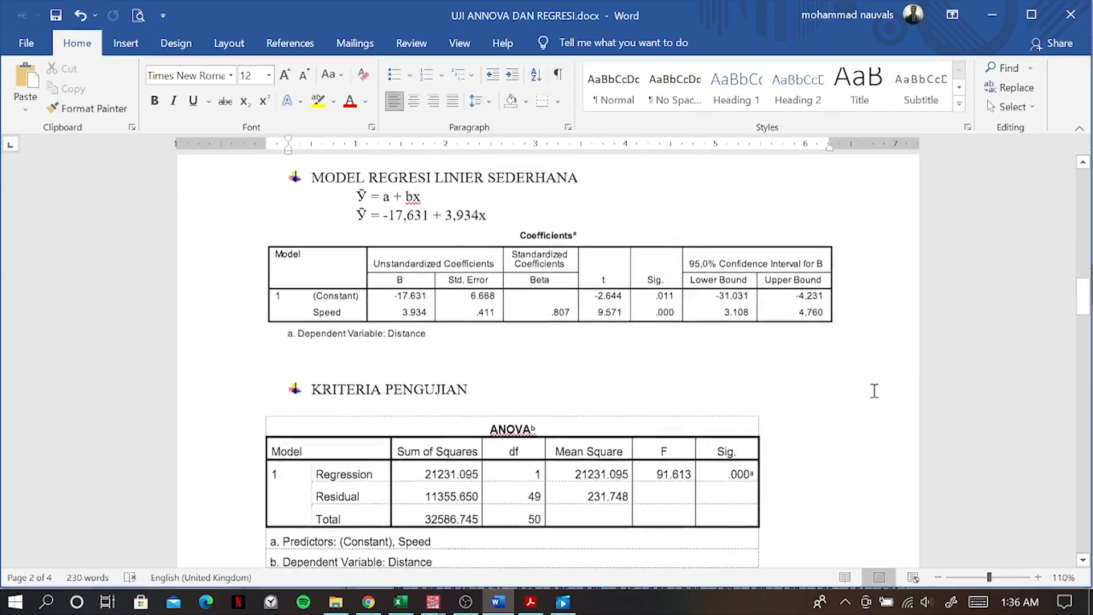
scroll(875, 391, down, 8)
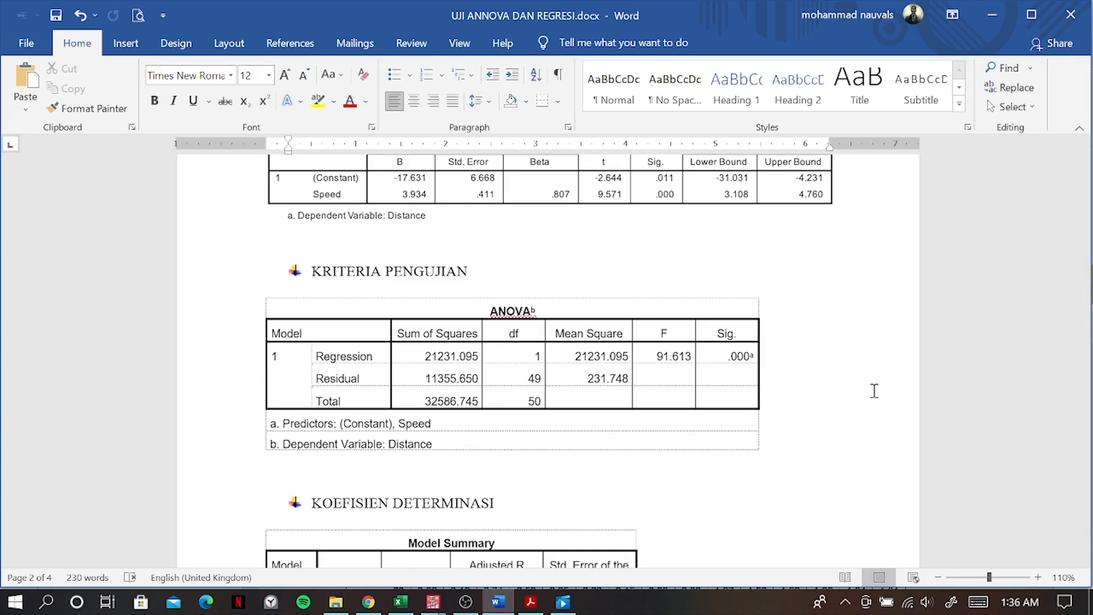
- Consult the F distribution table for df (N2) from 46 in tabel-f-0-05.pdf, then return to the Word analysis
click(533, 606)
click(533, 606)
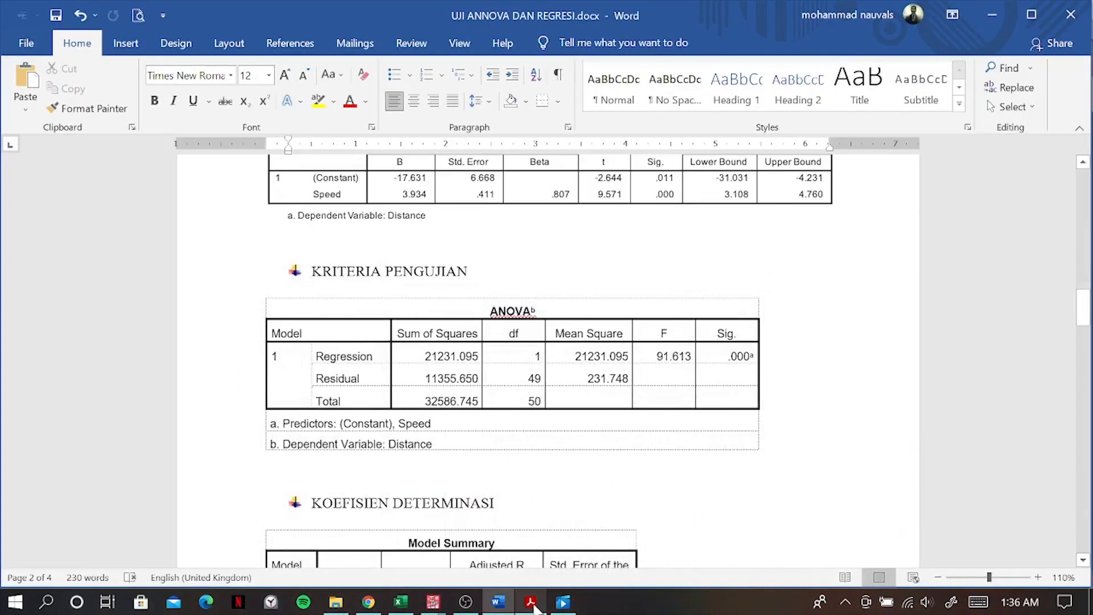
click(533, 606)
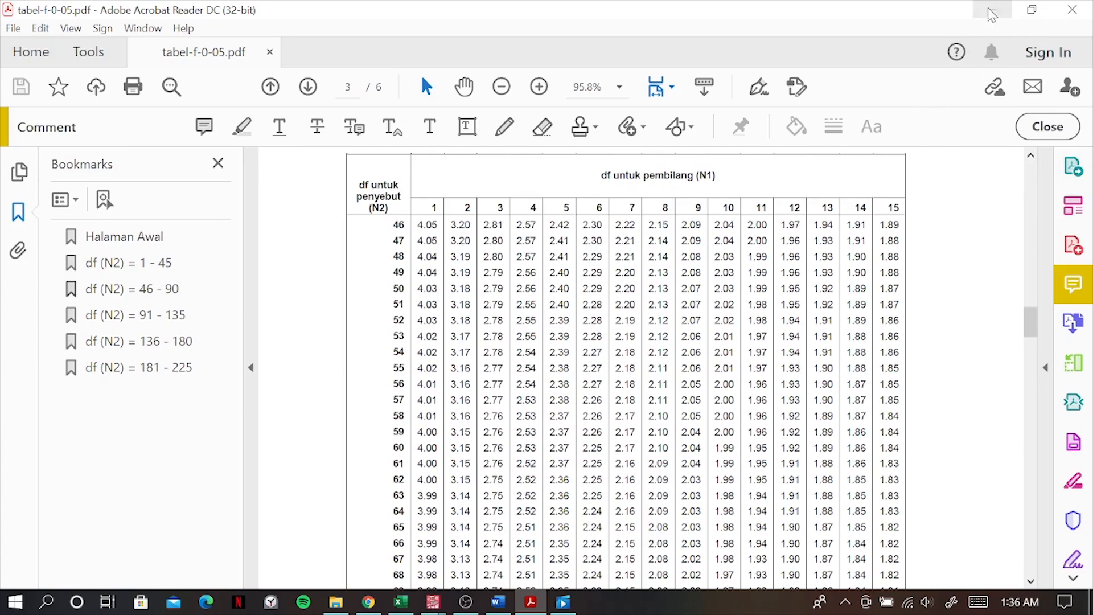
click(996, 9)
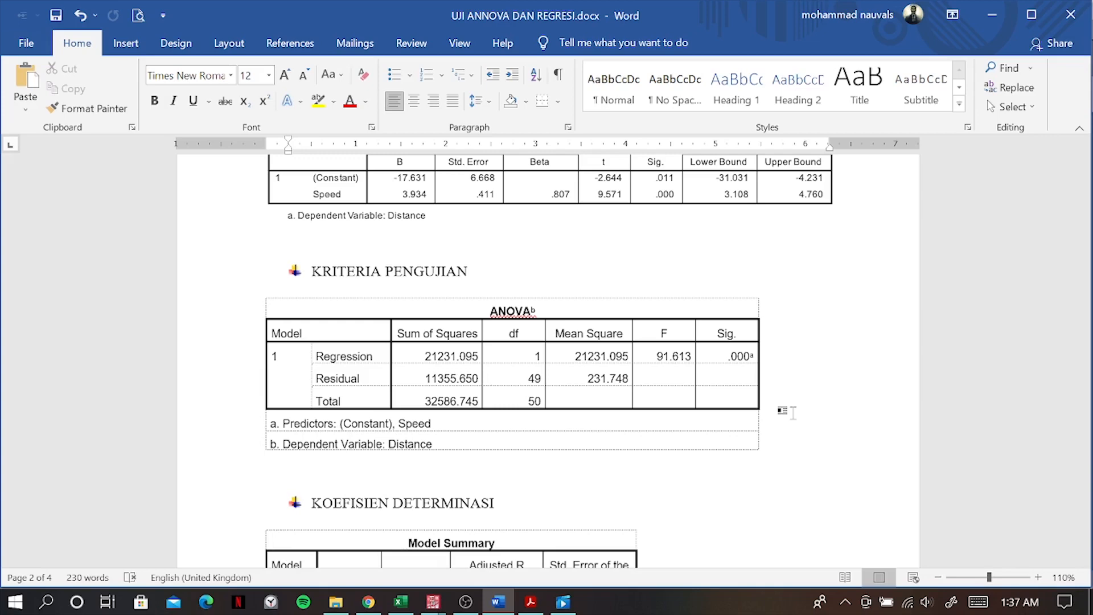
- Review the coefficient of determination Model Summary and the multiple linear regression model with its Coefficients table
scroll(793, 412, down, 5)
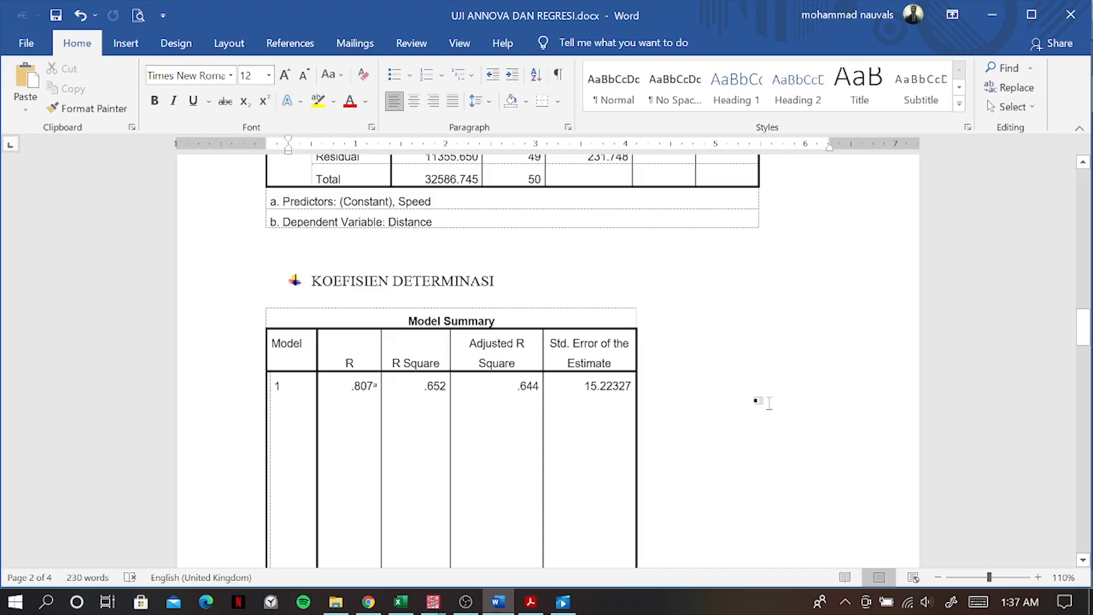
scroll(743, 392, down, 2)
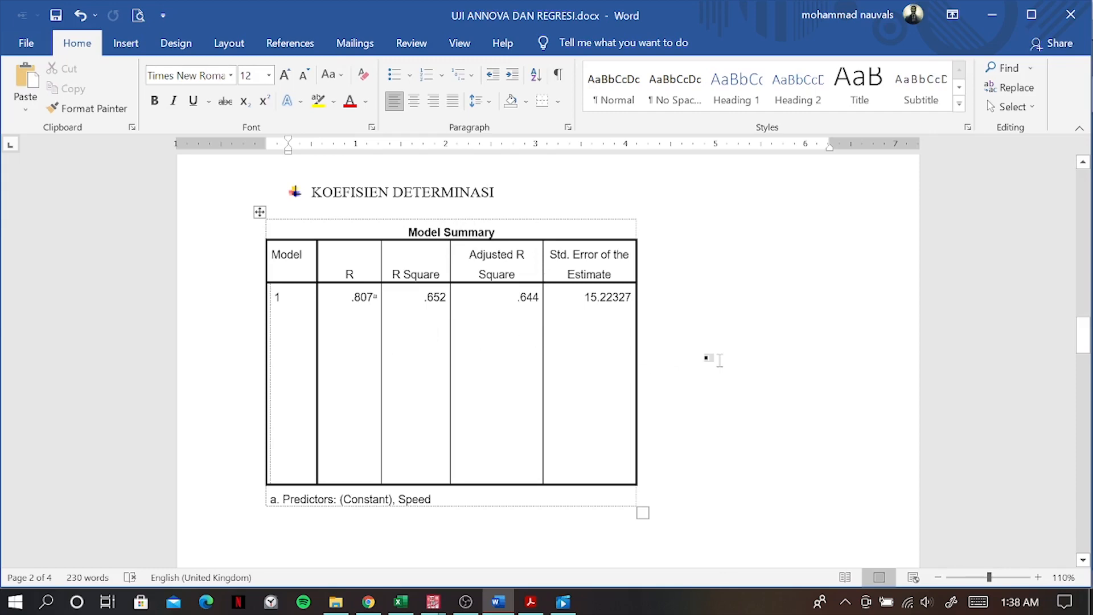
scroll(719, 359, down, 5)
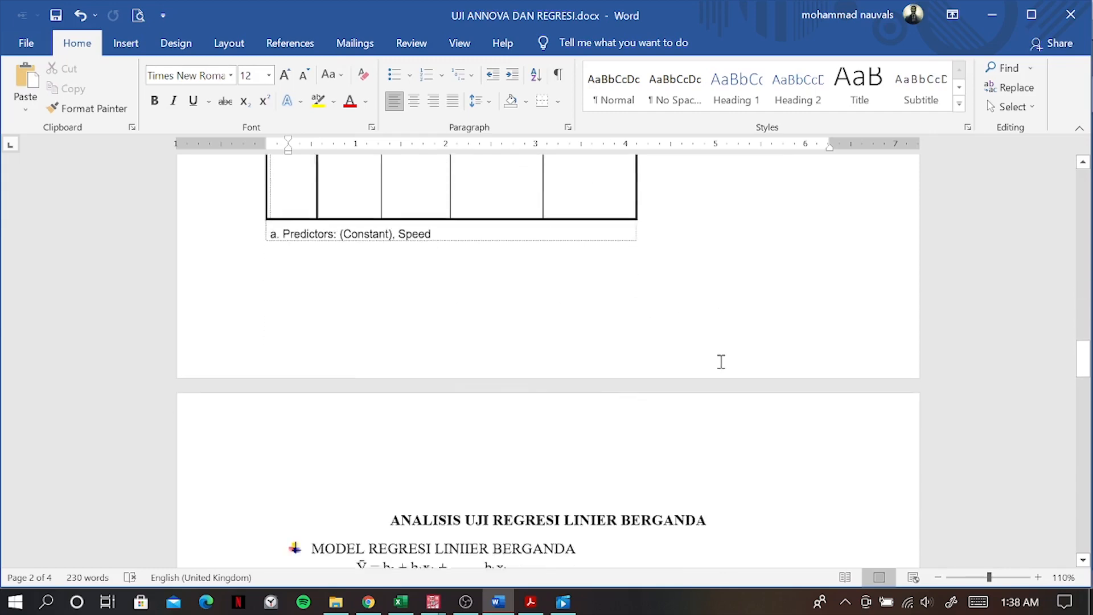
scroll(721, 361, down, 5)
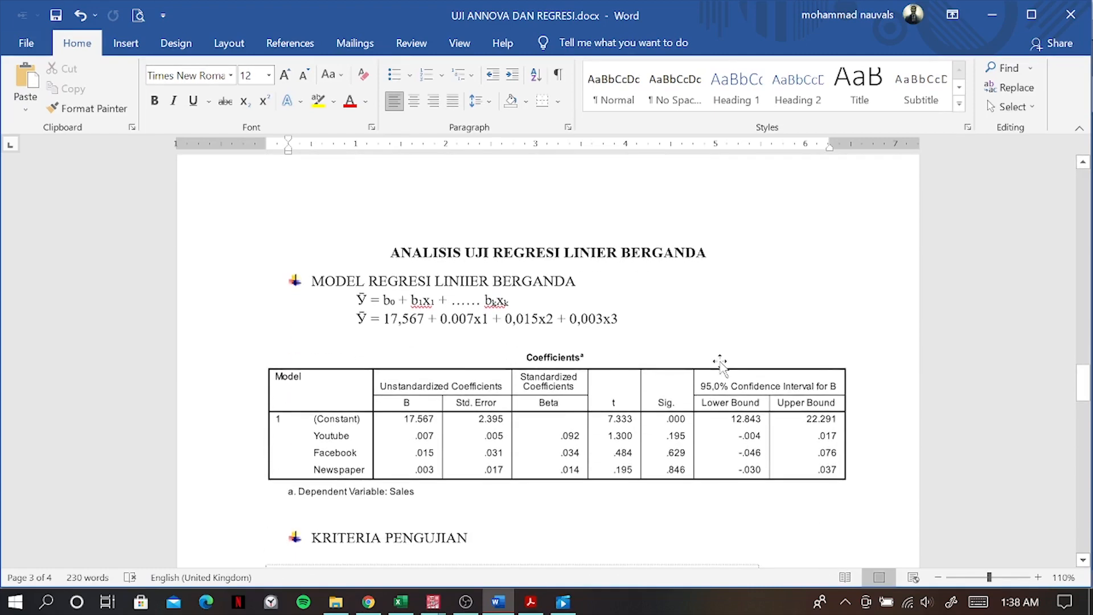
scroll(719, 363, down, 1)
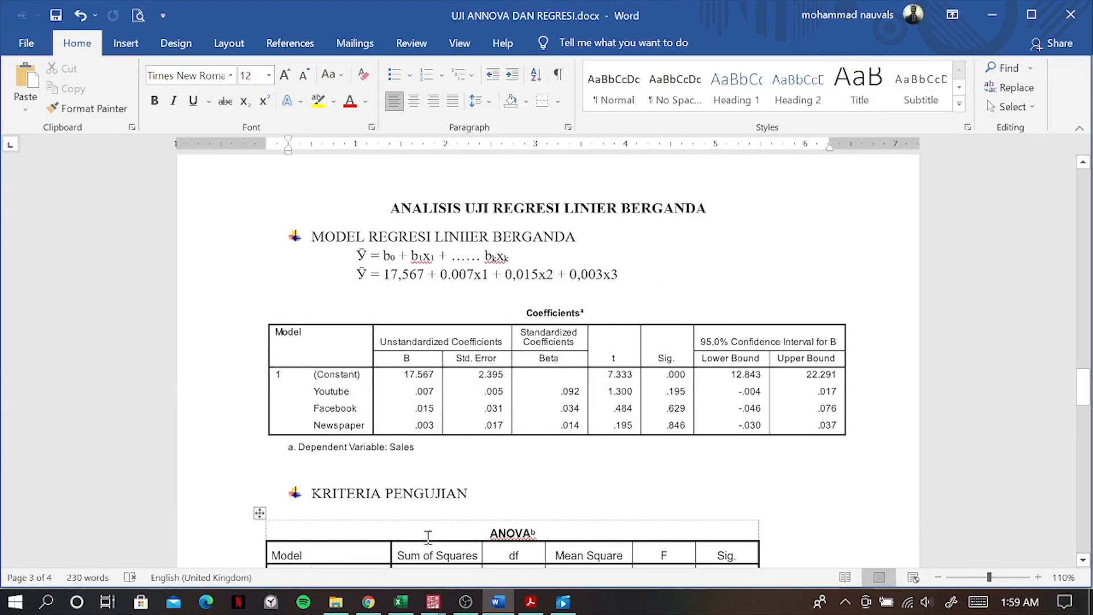
- Switch to the Excel workbook and examine the Youtube, Facebook, Newpaper and Sales data on the Regresi_2 sheet to its last row
click(402, 601)
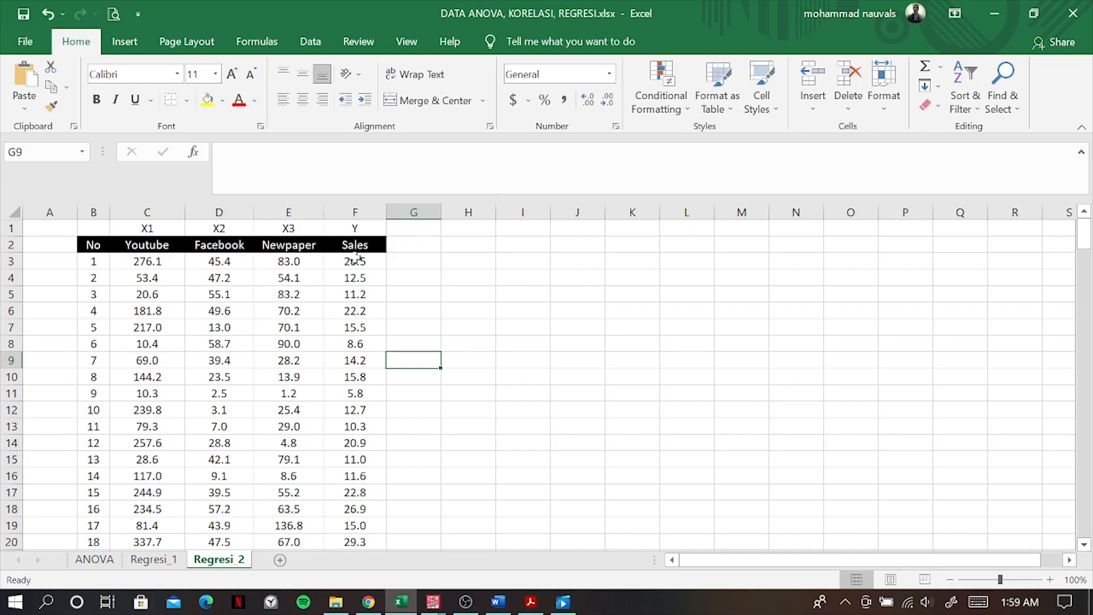
scroll(355, 262, down, 8)
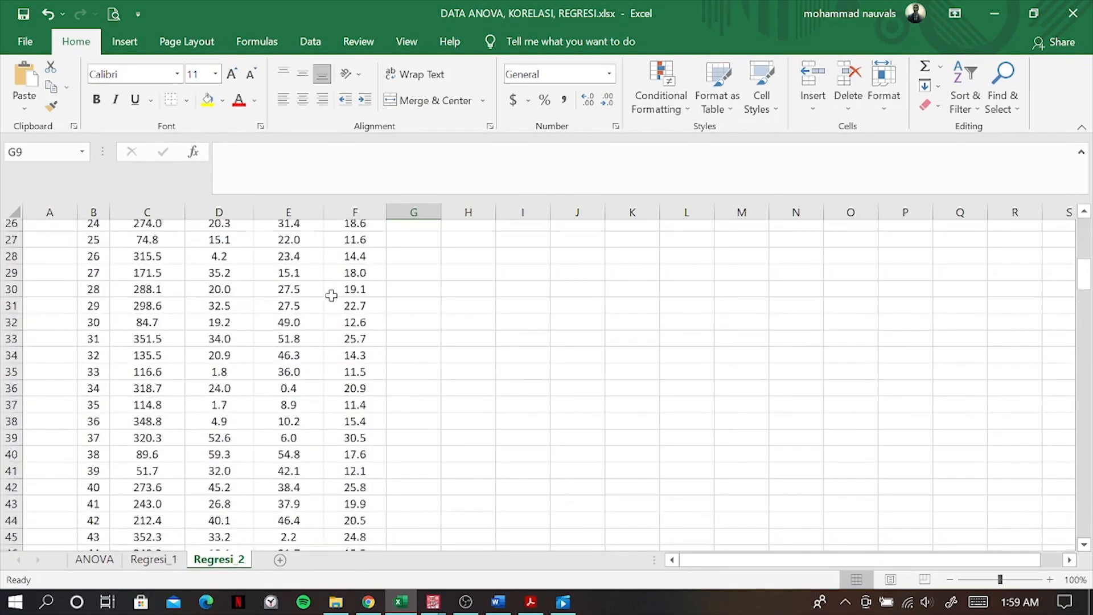
scroll(331, 295, down, 20)
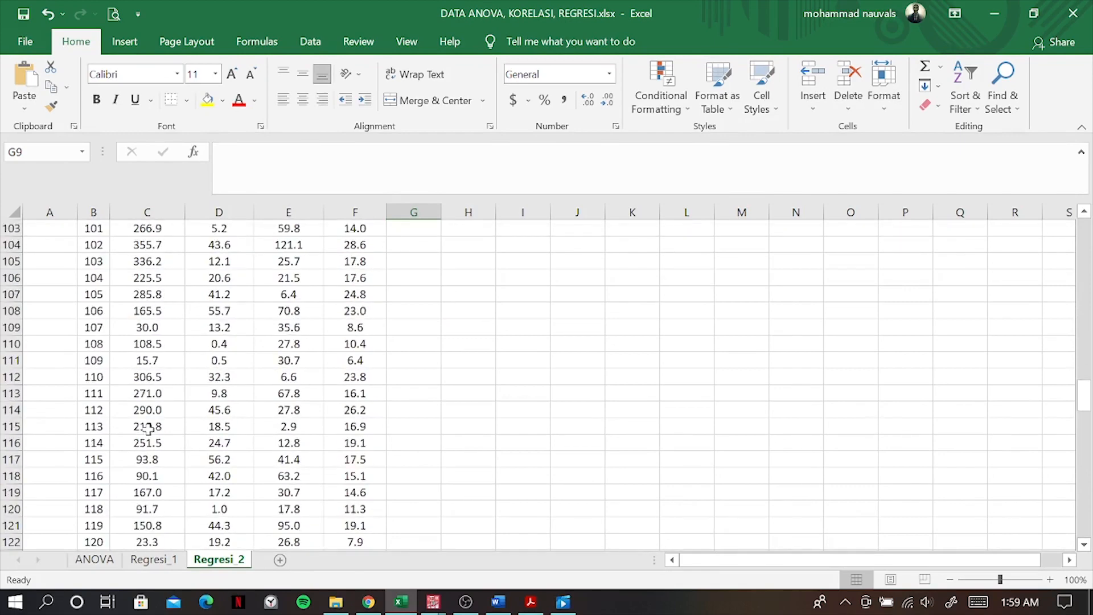
scroll(148, 427, down, 20)
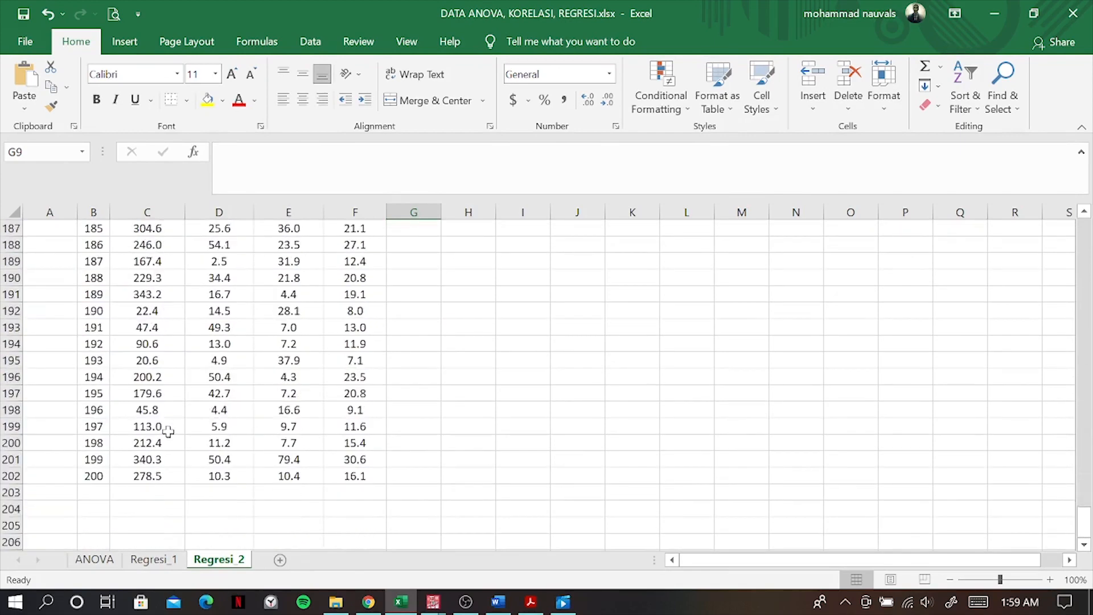
scroll(168, 432, down, 1)
- Switch to the PASW Statistics Data Editor and check the definitions of the advertising and sales variables, returning to the data values
mouse_move(433, 602)
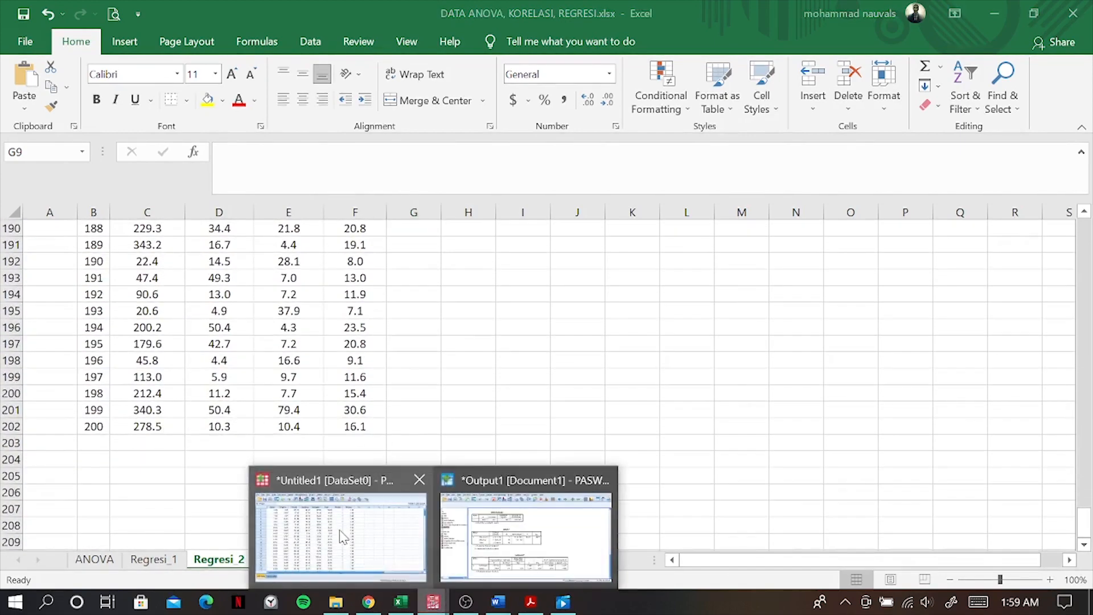
click(342, 536)
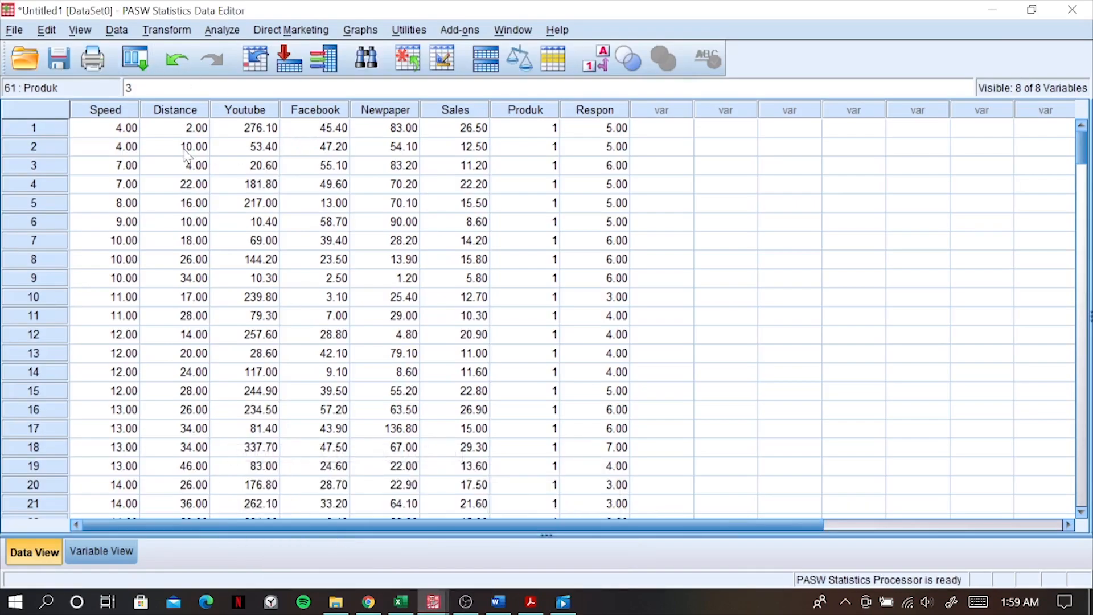
click(102, 551)
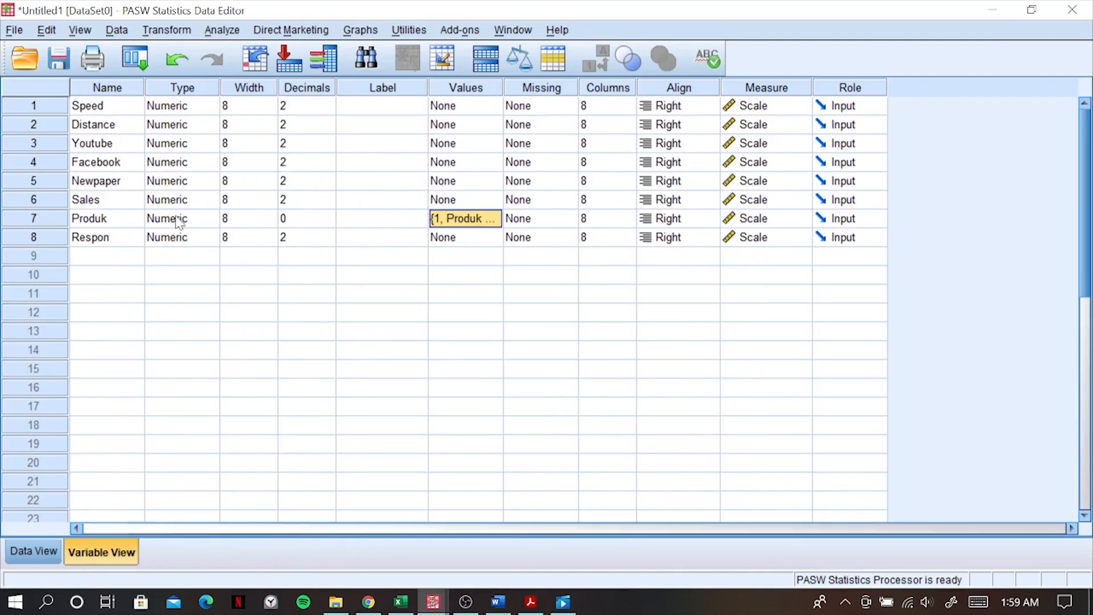
click(41, 552)
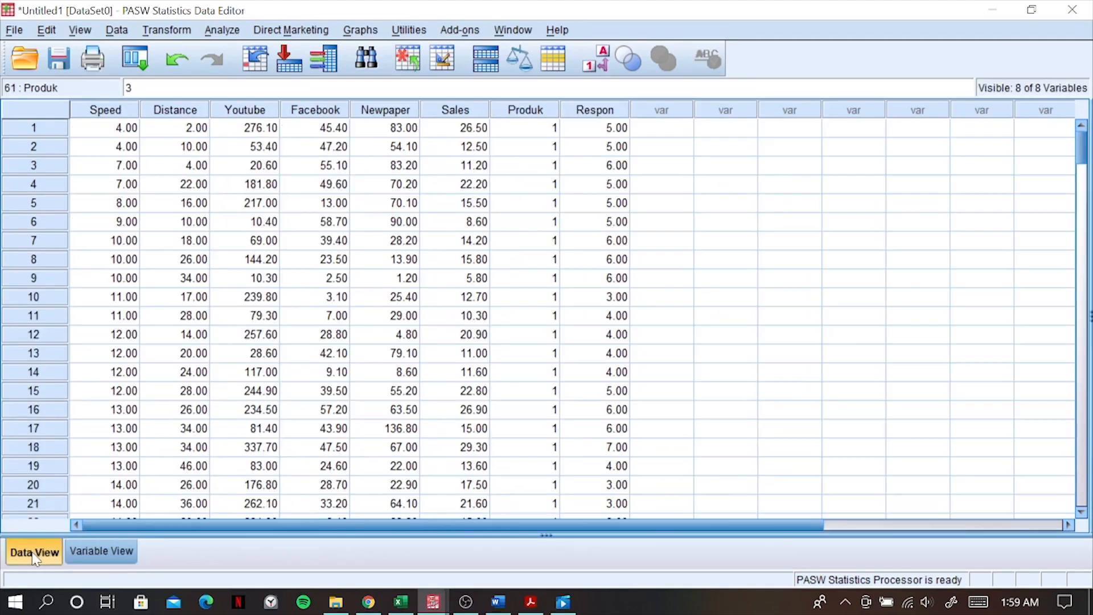
- Open the Linear Regression setup and reset it to clear the earlier Distance and Speed assignments
click(225, 31)
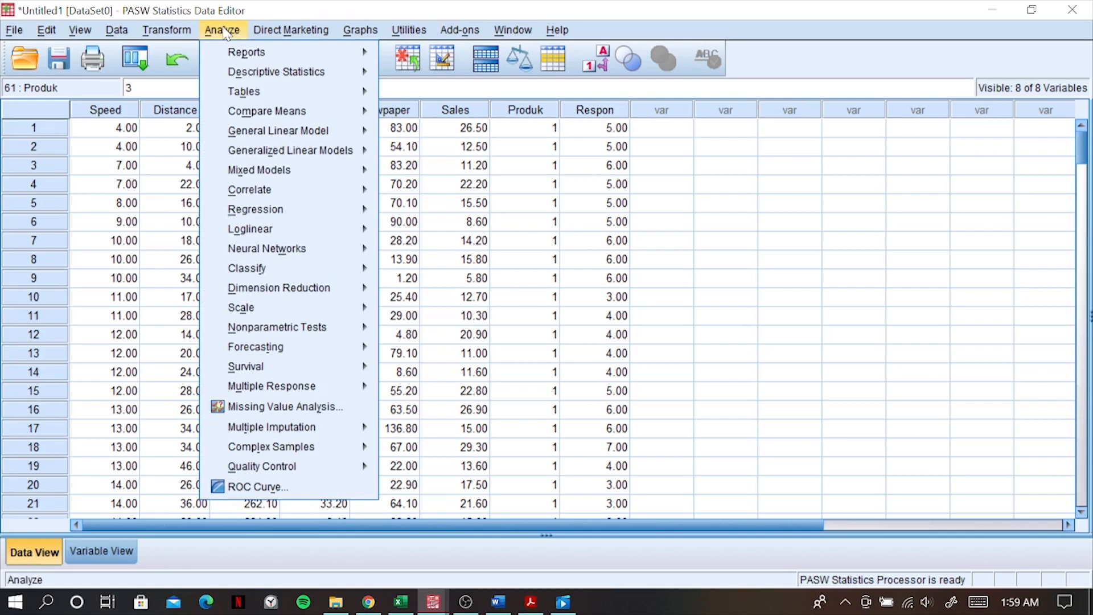
mouse_move(318, 218)
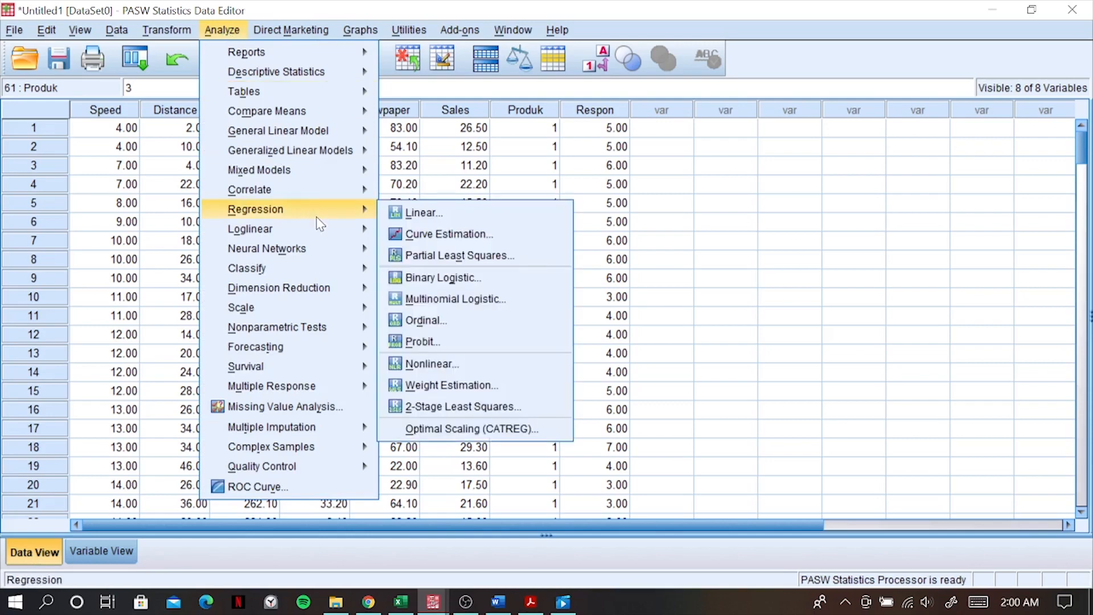
click(427, 209)
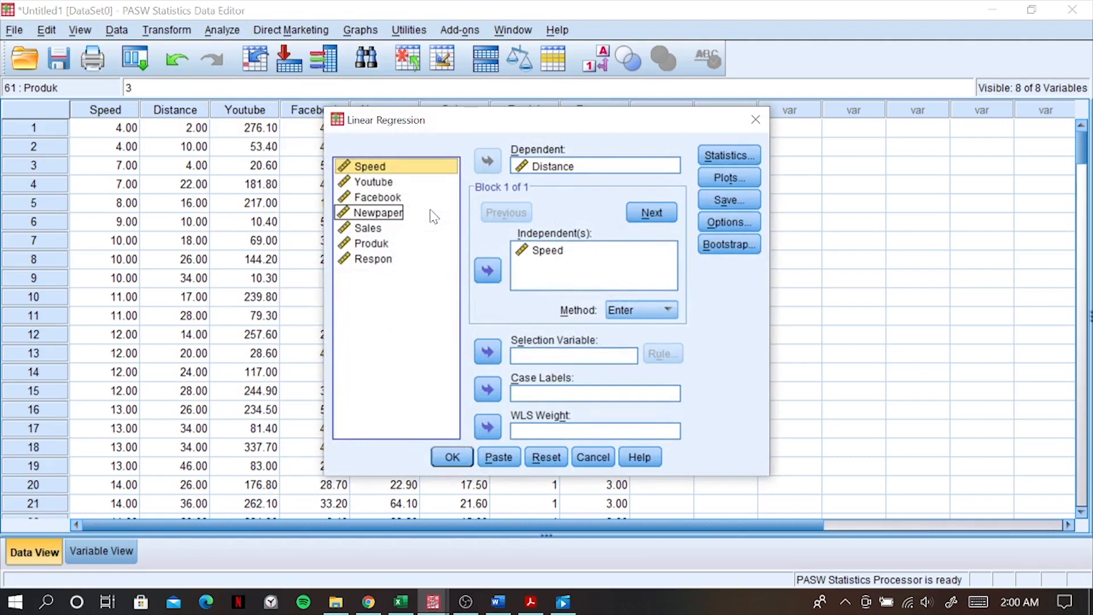
click(547, 457)
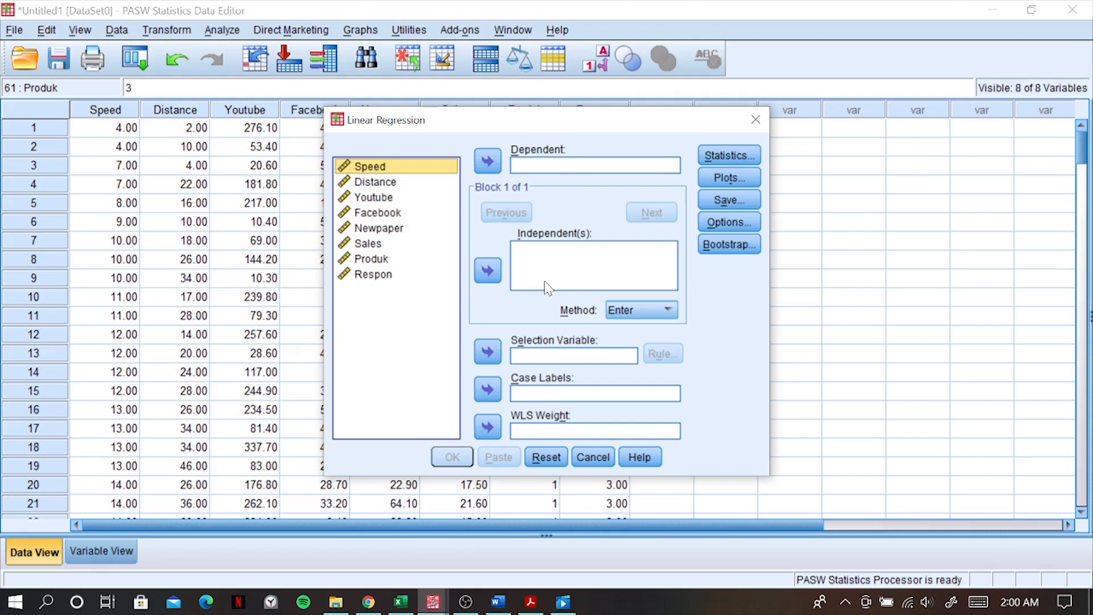
- Check the multiple regression model in the Word document, then assign Sales as the dependent variable in PASW Statistics
click(494, 604)
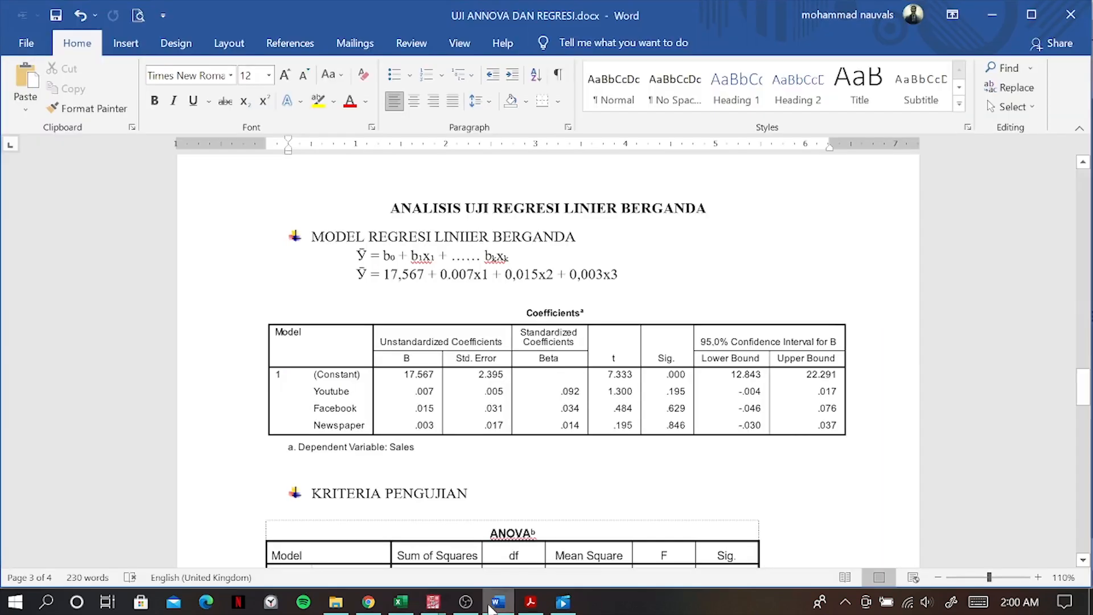
click(494, 605)
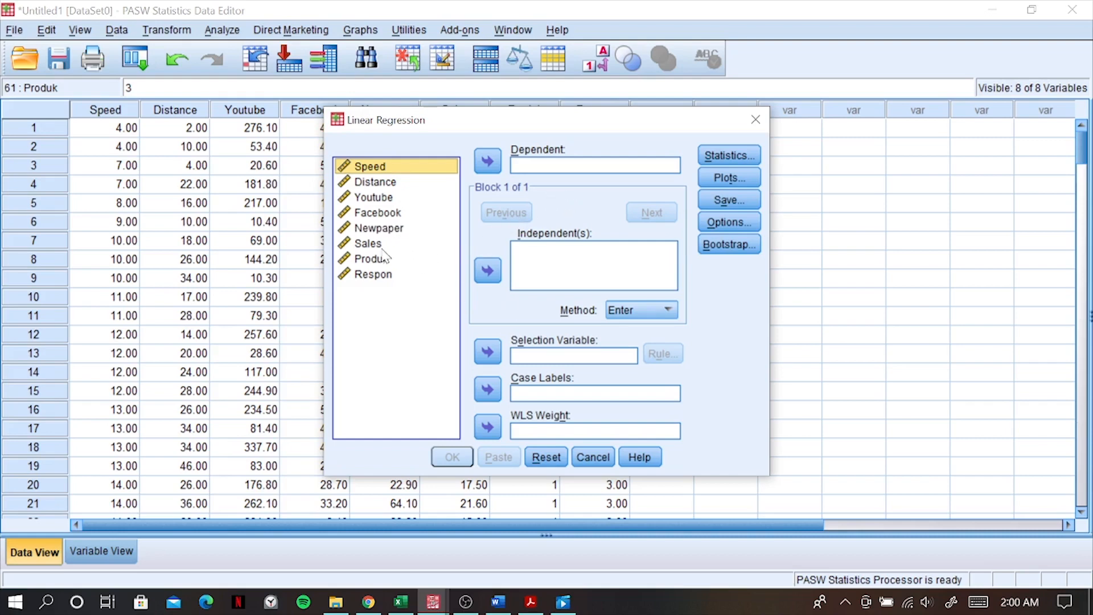
click(366, 245)
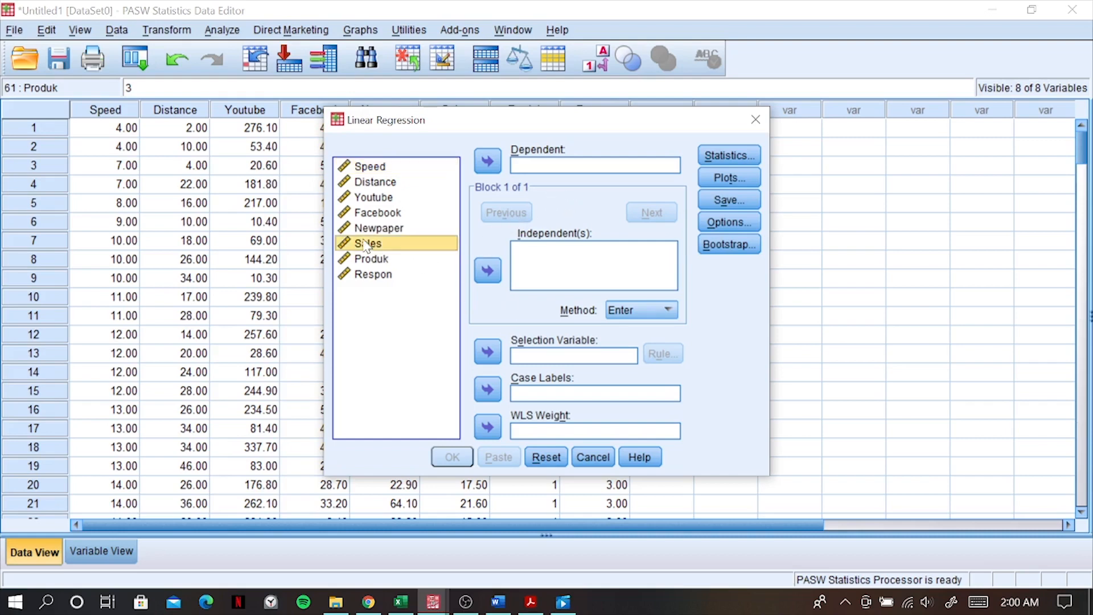
click(488, 163)
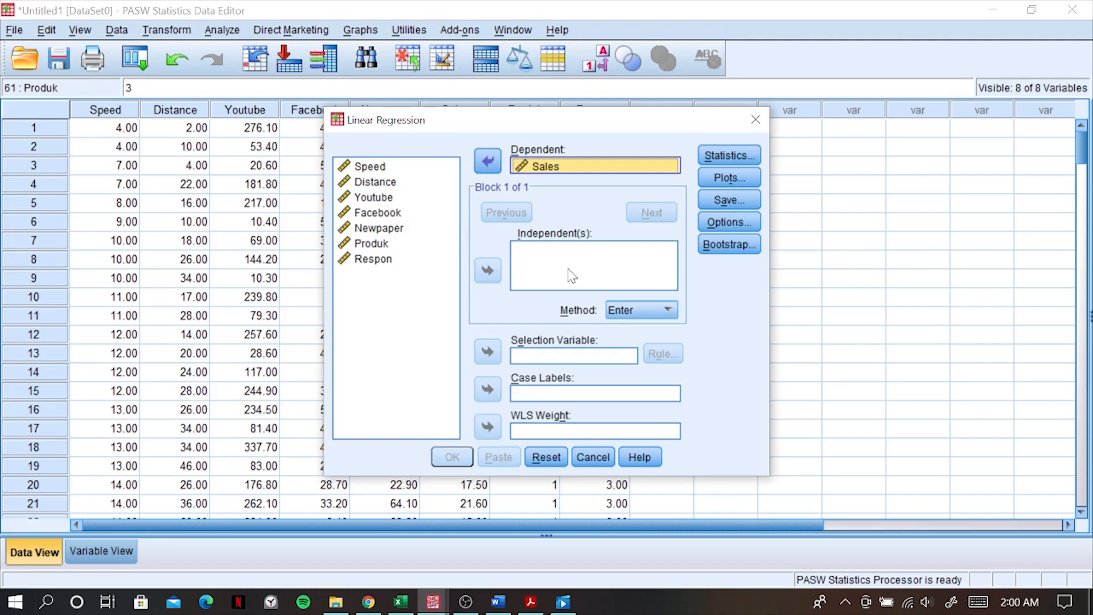
- Add Youtube, Facebook and Newpaper as the independent variables of the linear regression
click(379, 227)
click(364, 200)
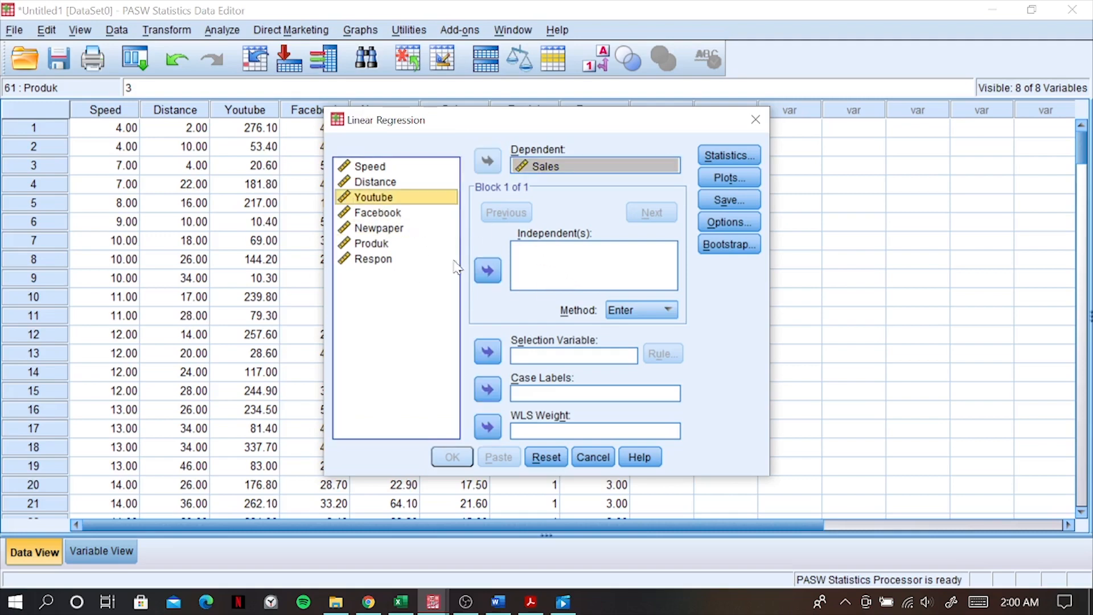
click(487, 271)
click(377, 213)
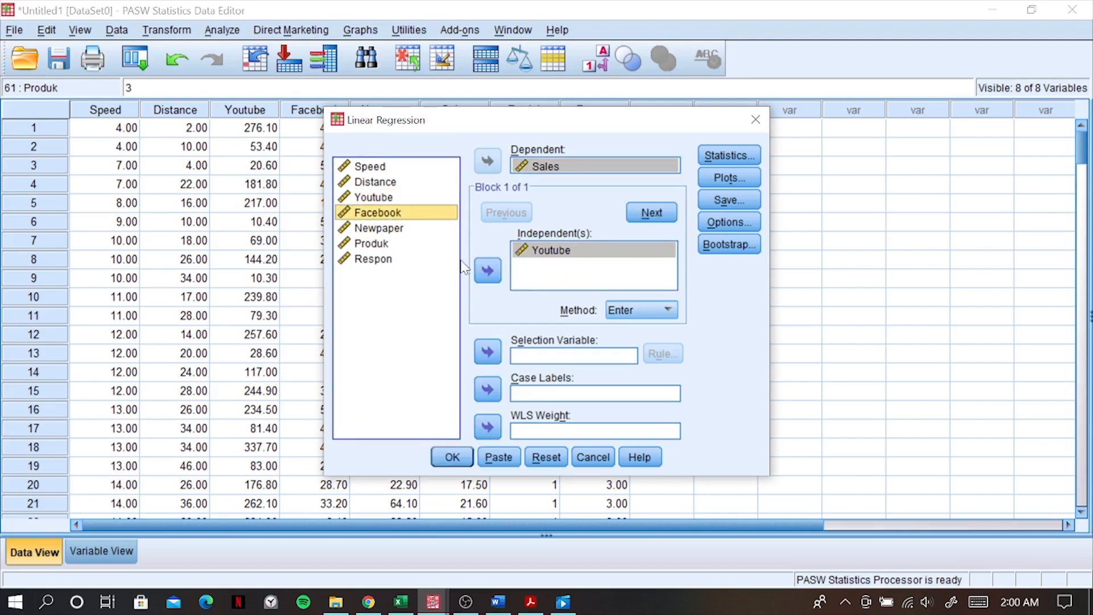
click(488, 271)
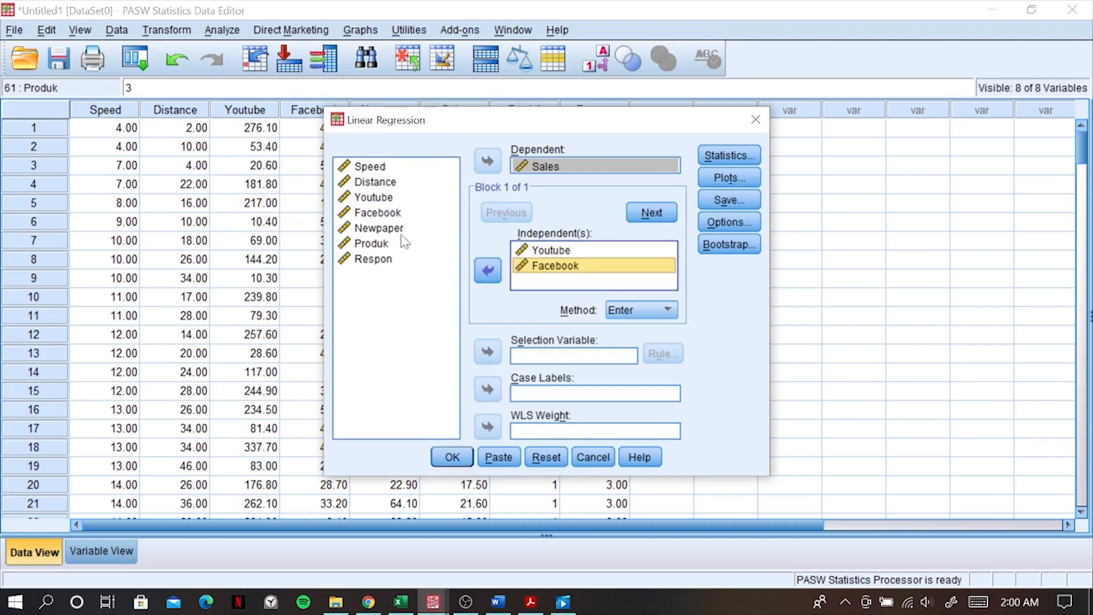
click(380, 228)
click(487, 271)
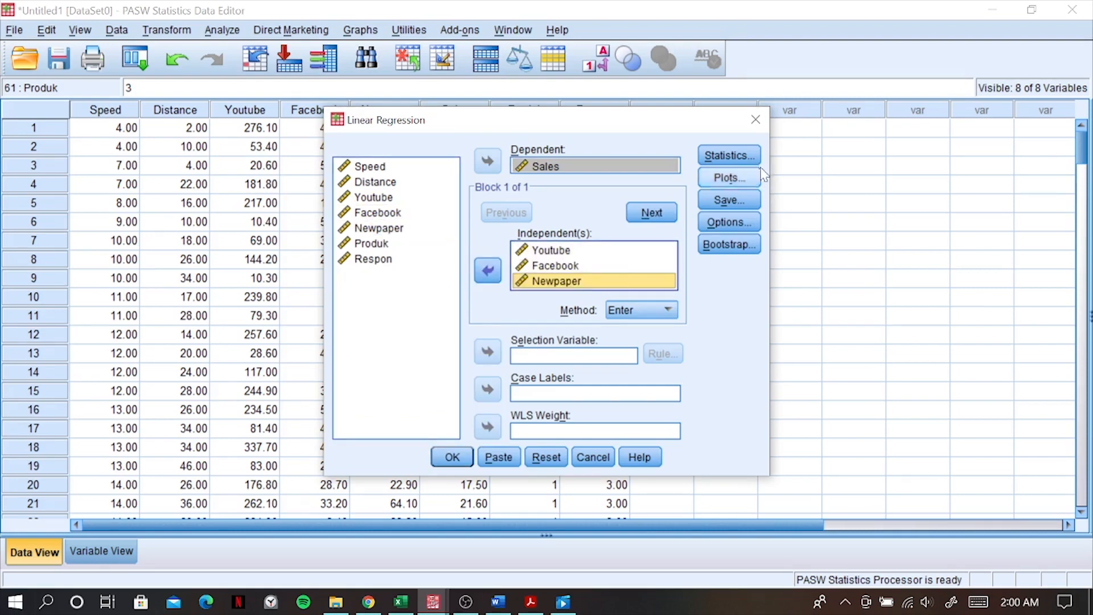
- Add 95% confidence intervals for the regression coefficients and run the multiple linear regression of Sales
click(744, 155)
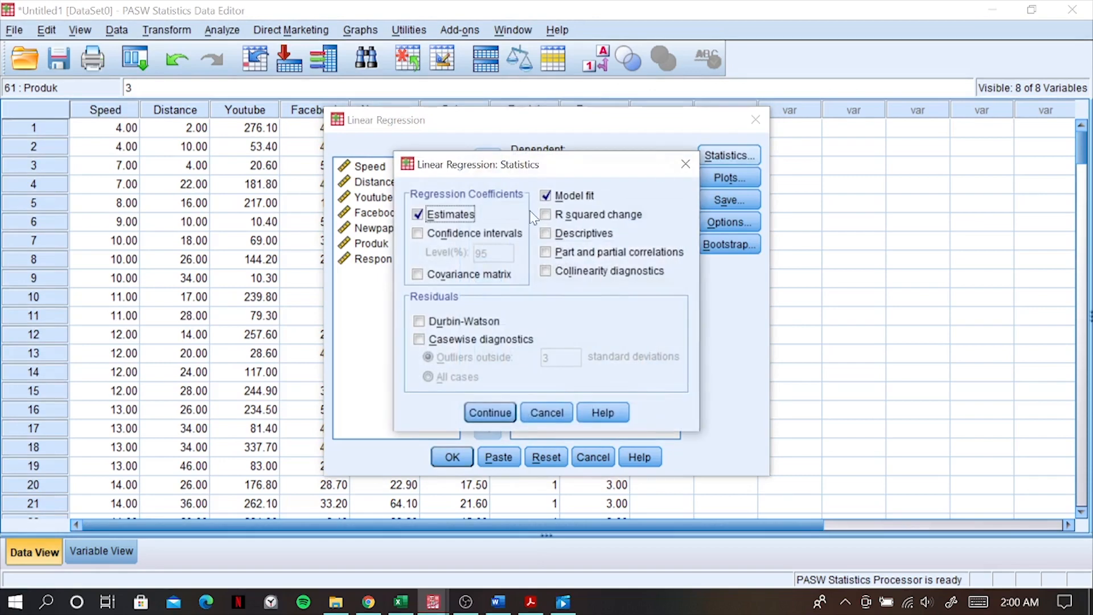
click(419, 235)
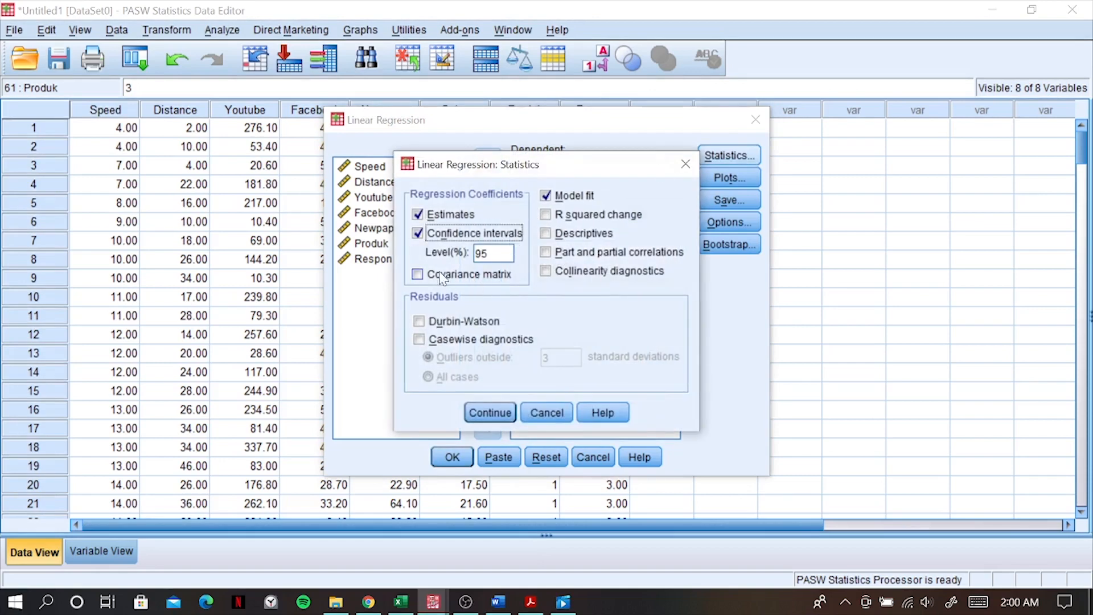
click(493, 416)
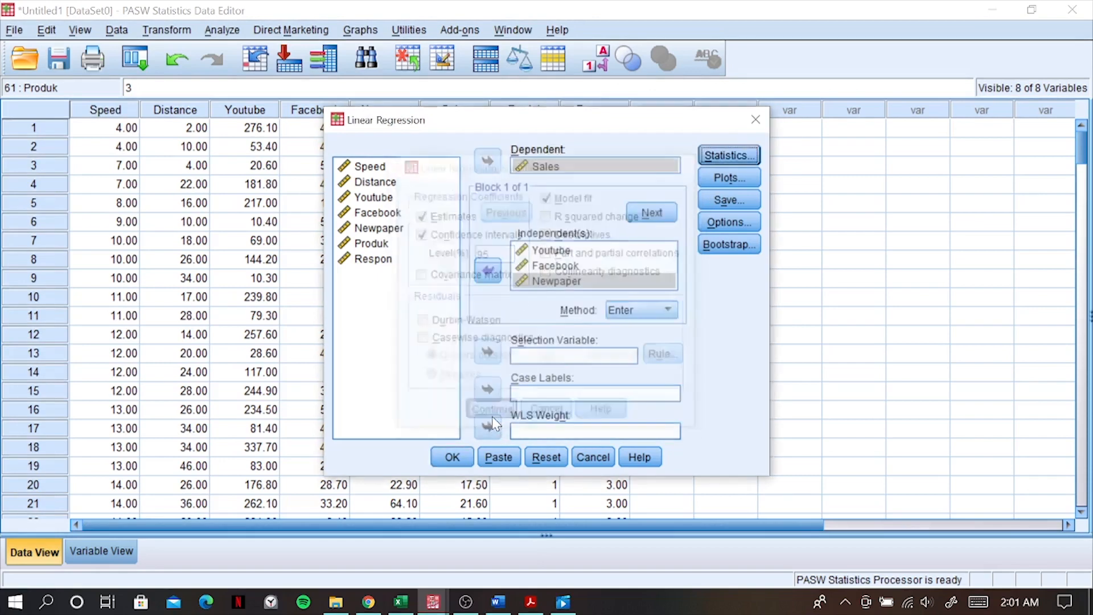
click(464, 458)
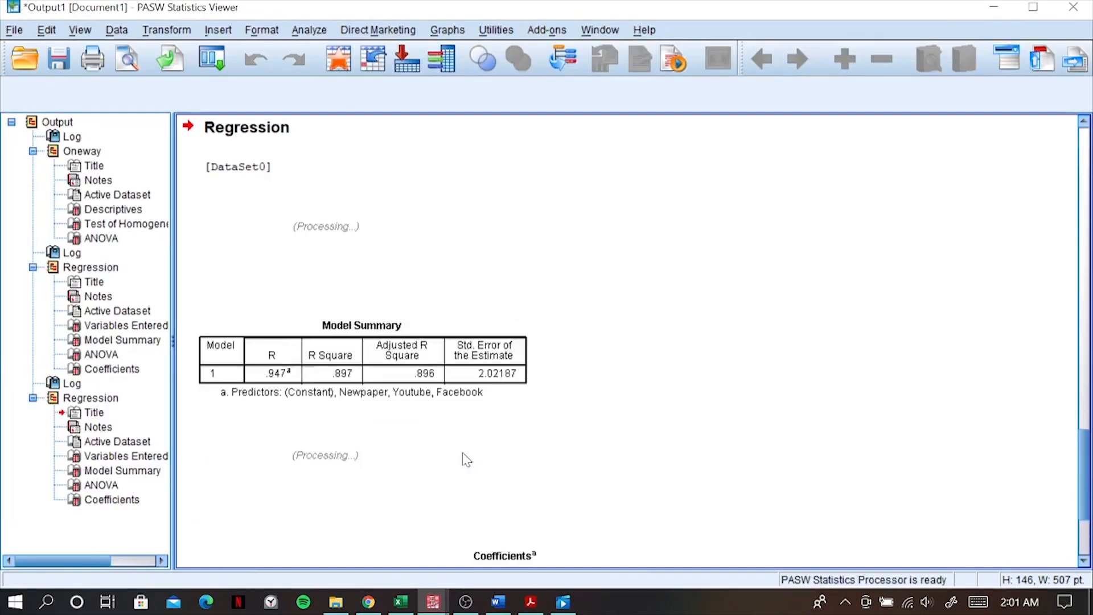
- Examine the Model Summary, ANOVA and Coefficients tables in the new multiple regression output
scroll(447, 279, down, 3)
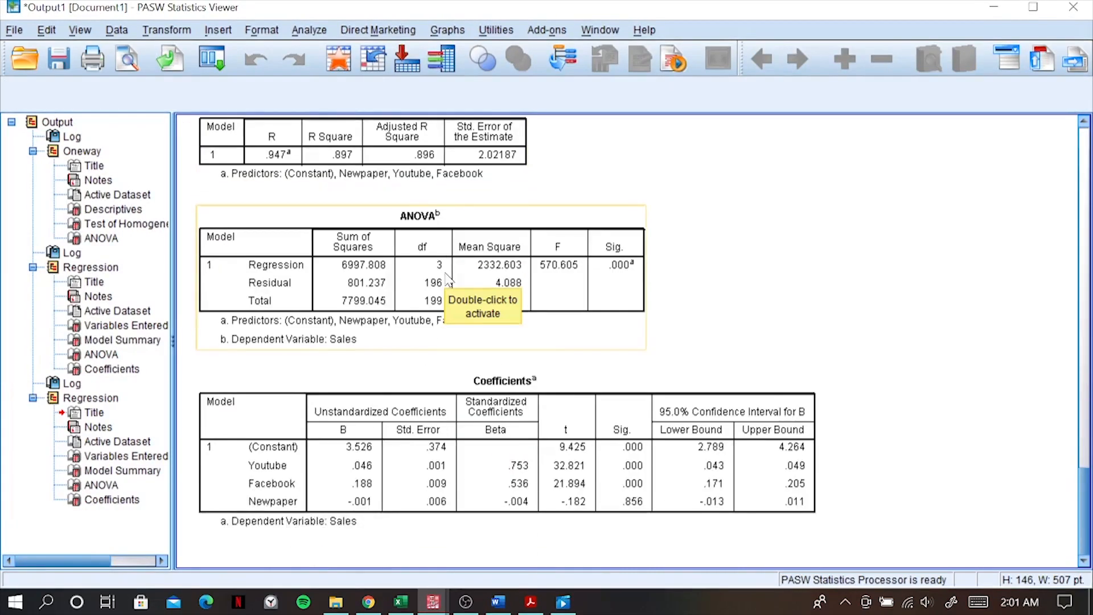
scroll(447, 279, up, 4)
scroll(447, 279, down, 5)
scroll(617, 244, up, 1)
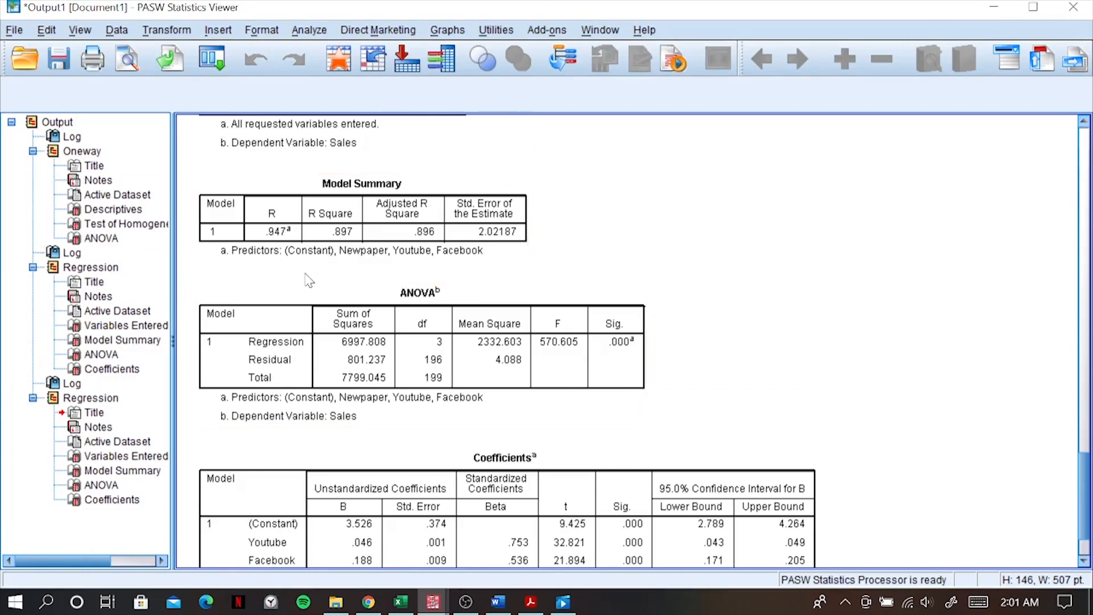
scroll(645, 279, down, 1)
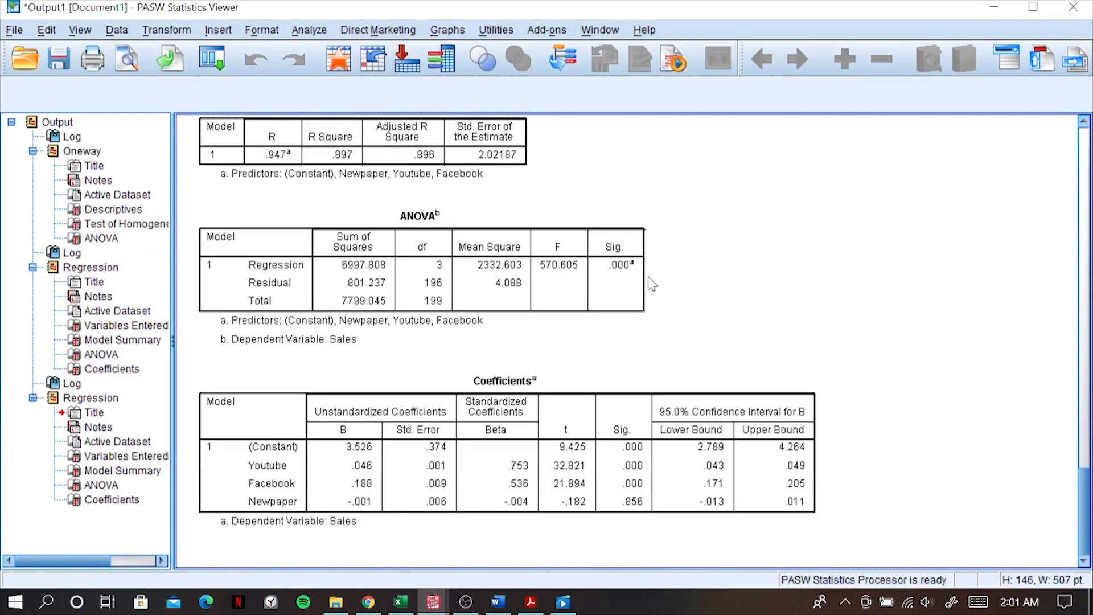
scroll(652, 283, up, 1)
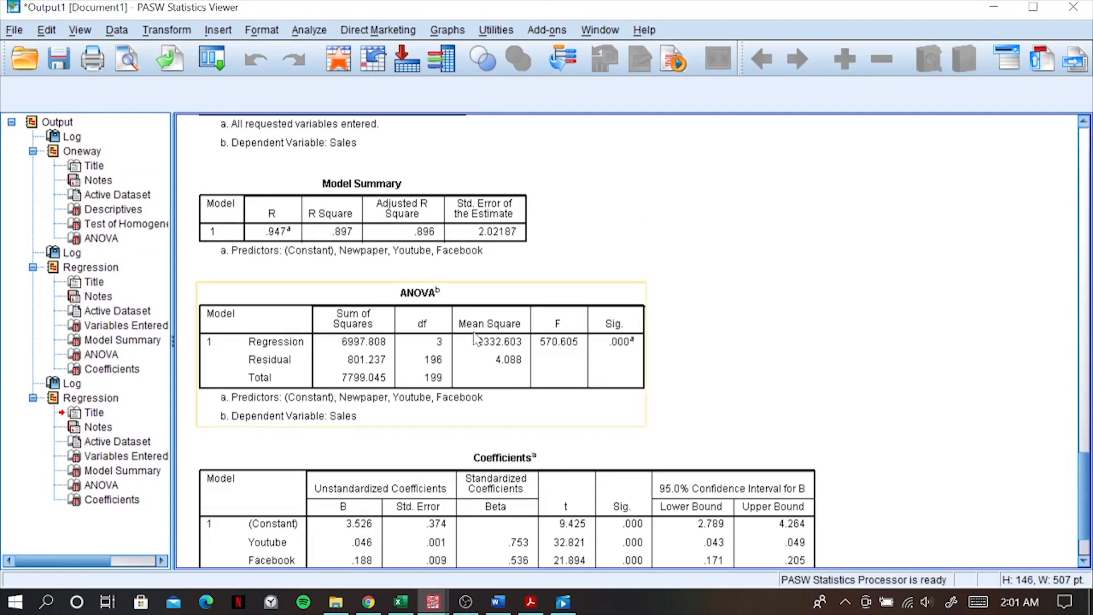
- Switch to the Word document UJI ANNOVA DAN REGRESI and review the multiple regression equation against its Coefficients table
mouse_move(498, 601)
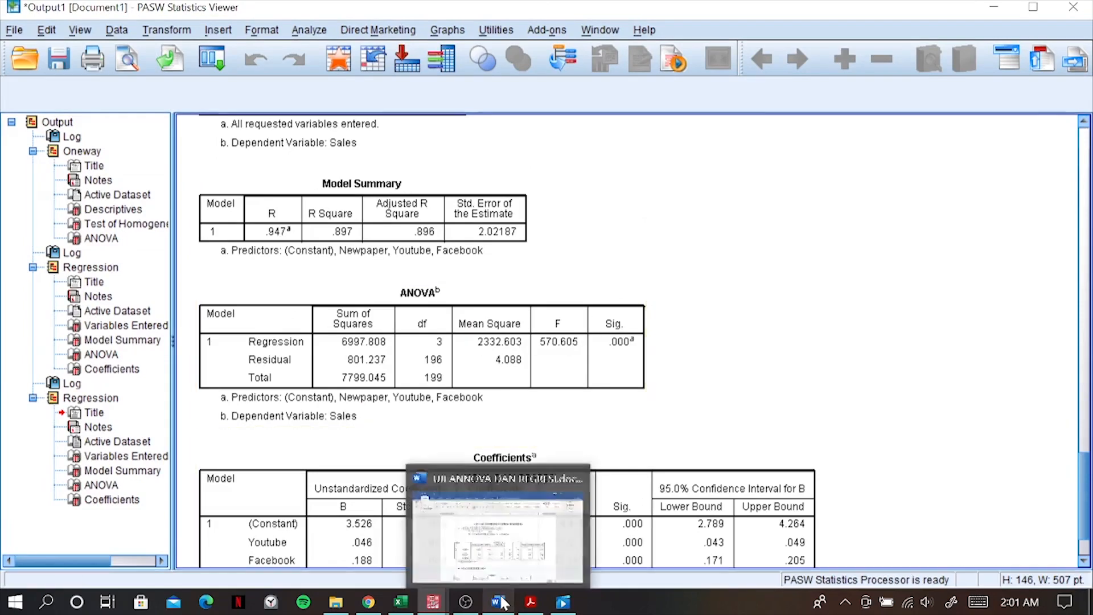
click(509, 572)
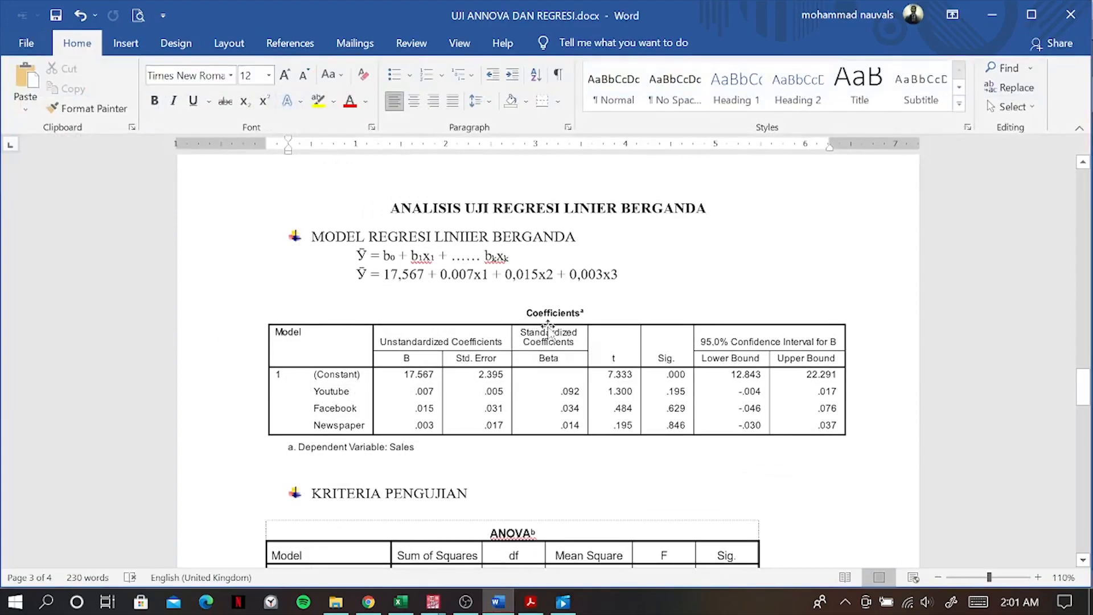
scroll(535, 342, down, 3)
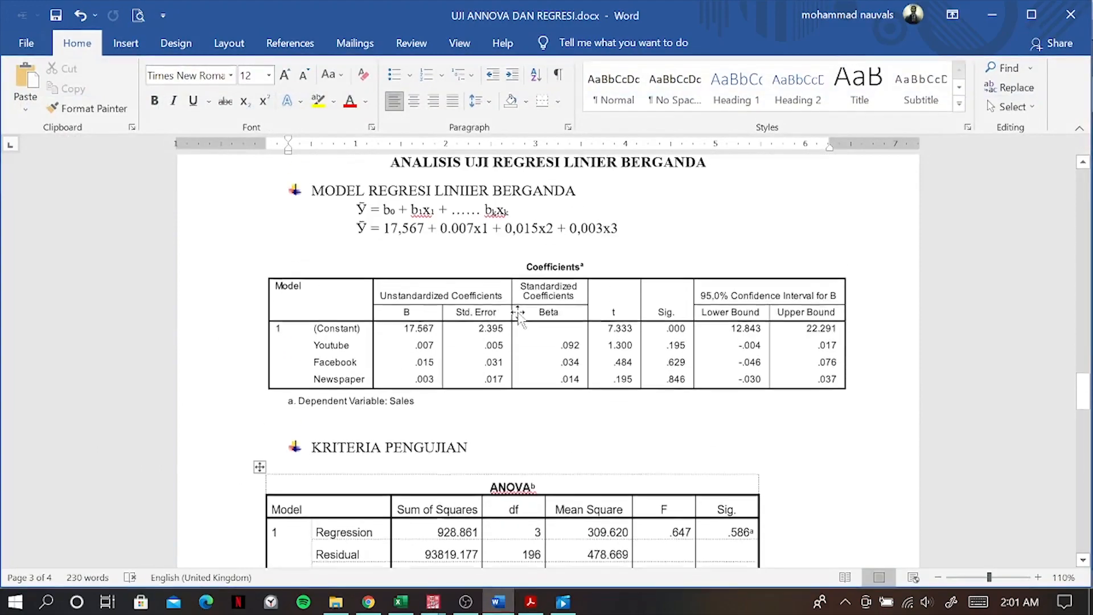
scroll(921, 192, up, 1)
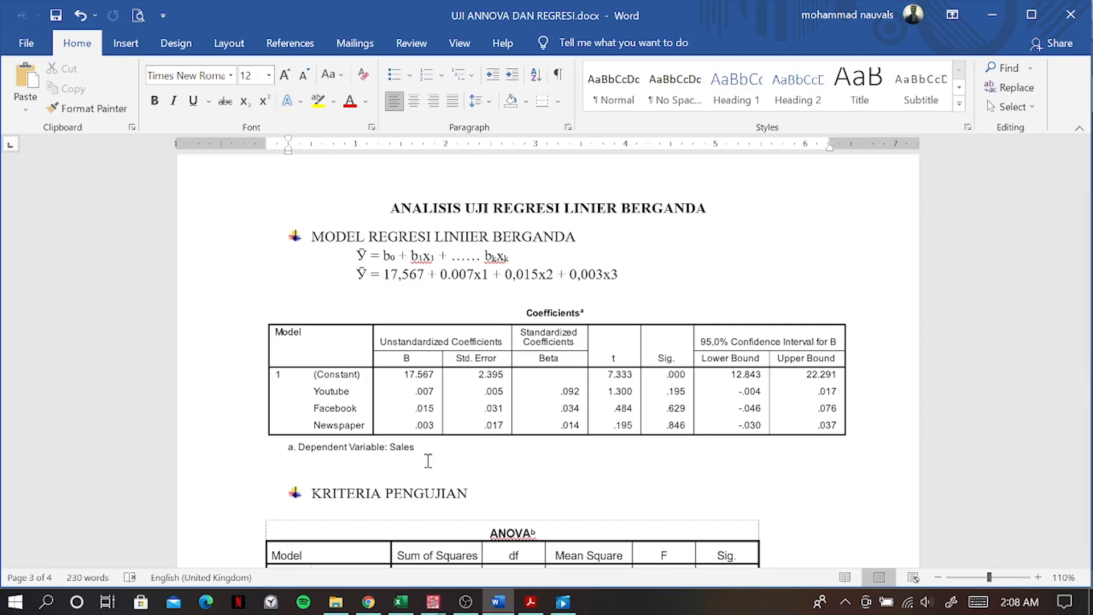
scroll(428, 461, down, 2)
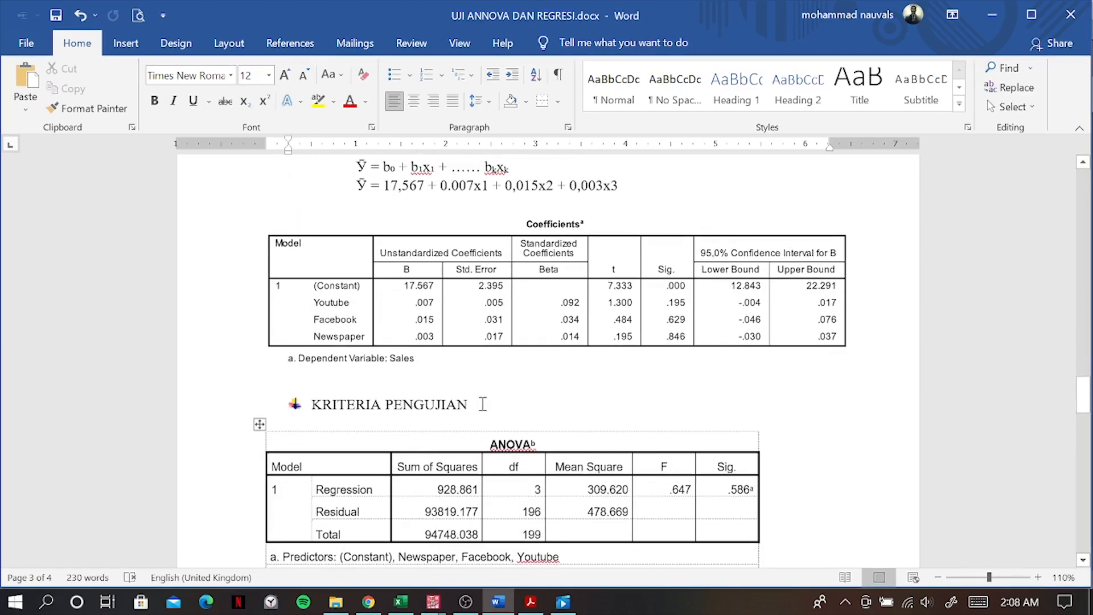
scroll(483, 404, up, 1)
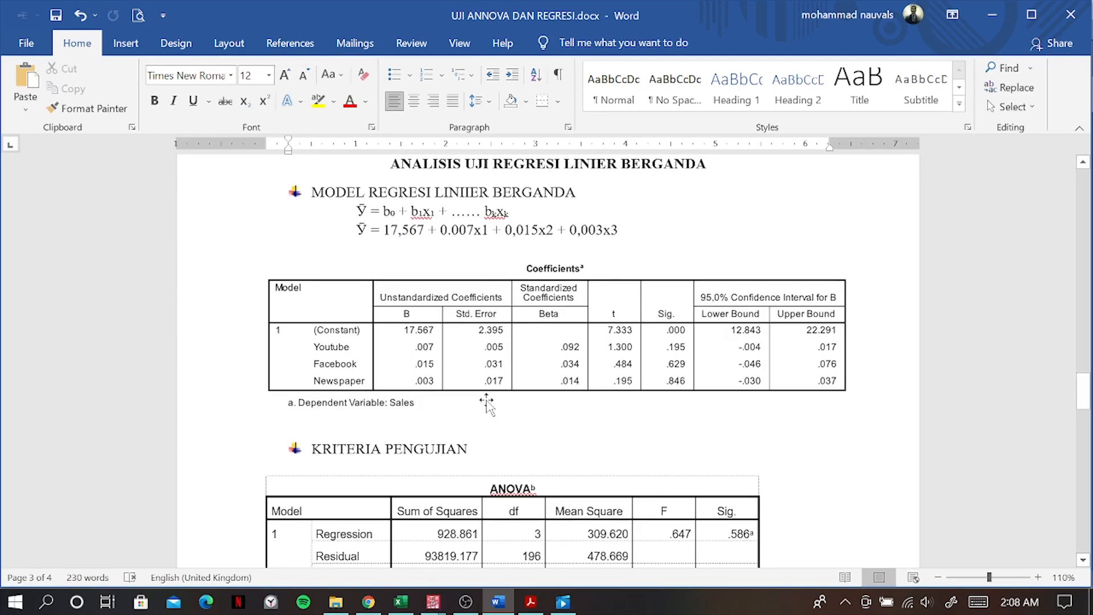
scroll(489, 402, down, 1)
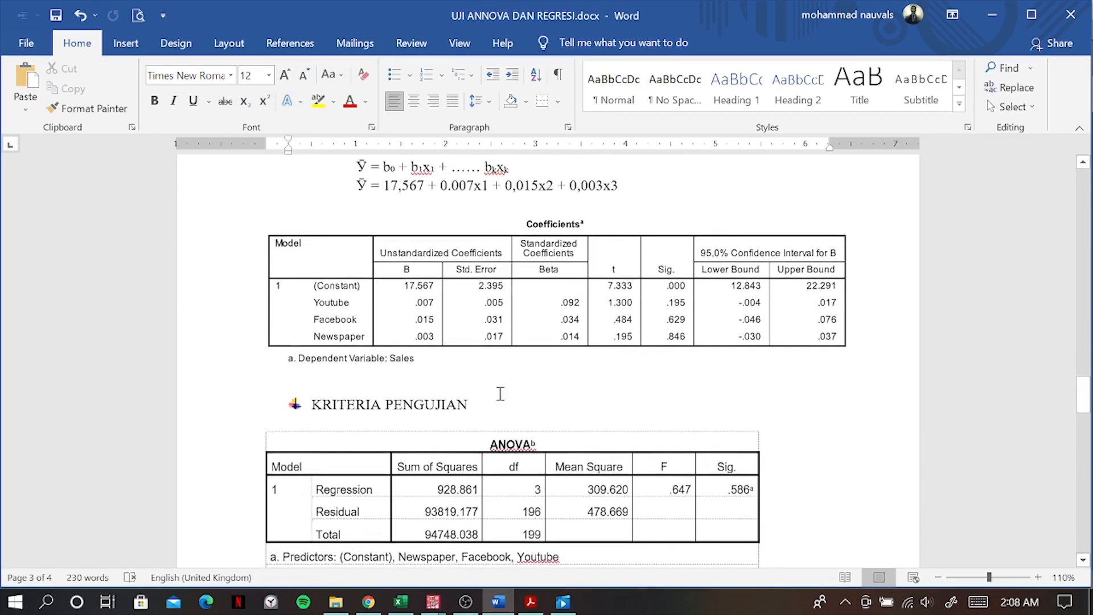
- Read the ANOVA and Coefficients tables under KRITERIA PENGUJIAN to assess the significance of the multiple regression
scroll(695, 382, down, 1)
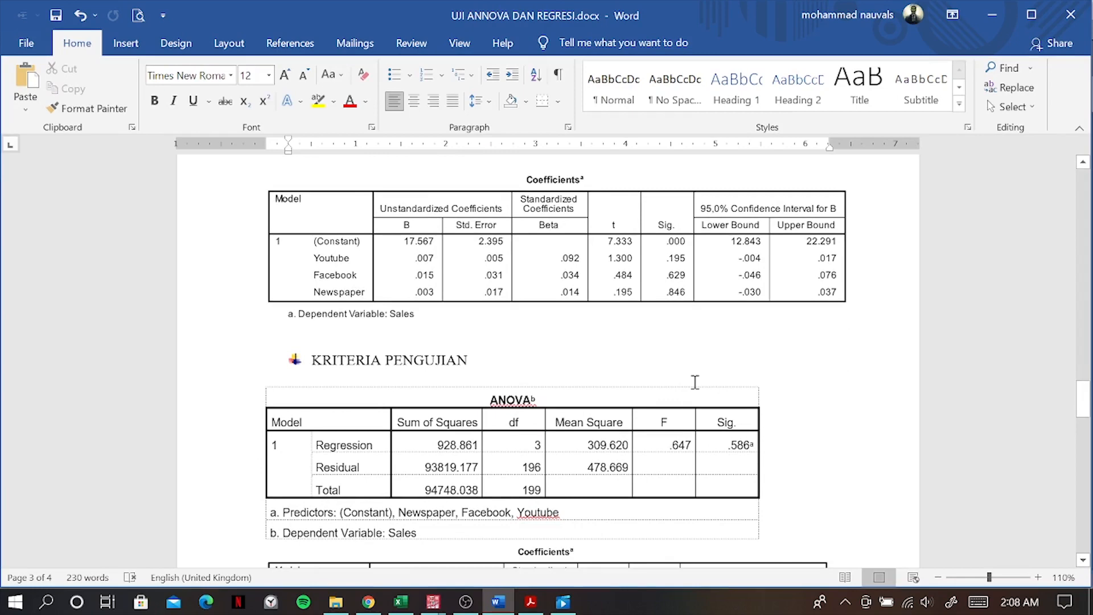
scroll(695, 382, down, 1)
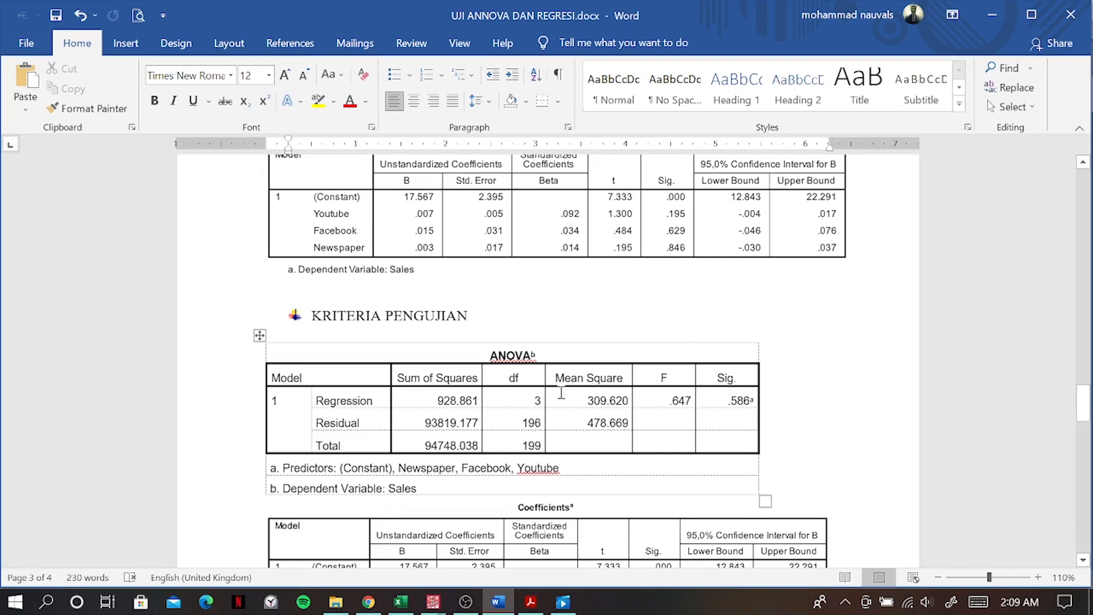
scroll(766, 415, down, 3)
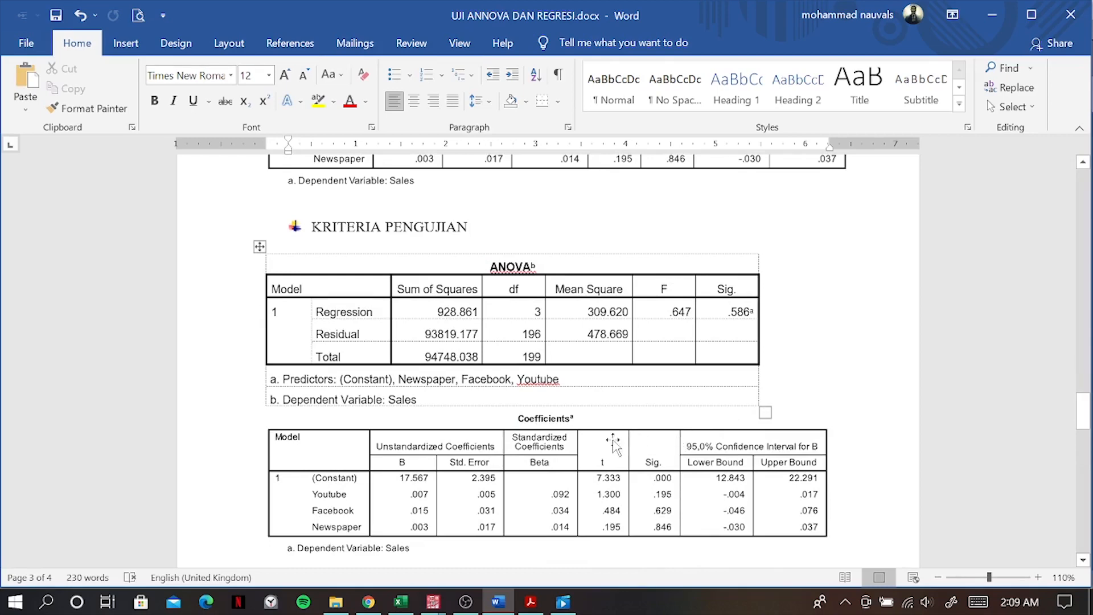
scroll(638, 461, down, 1)
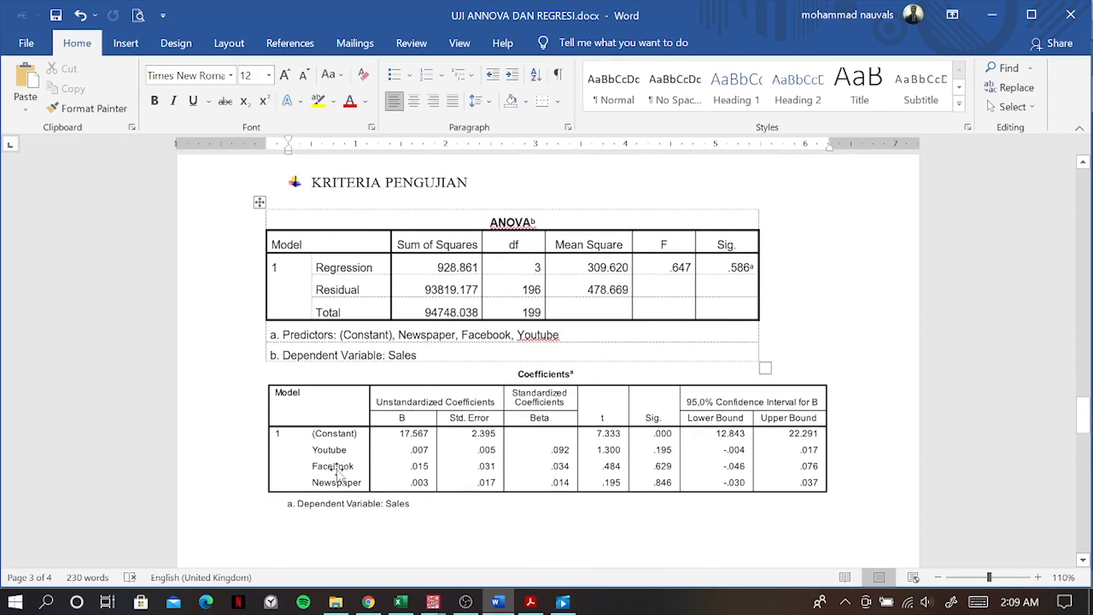
scroll(336, 473, up, 3)
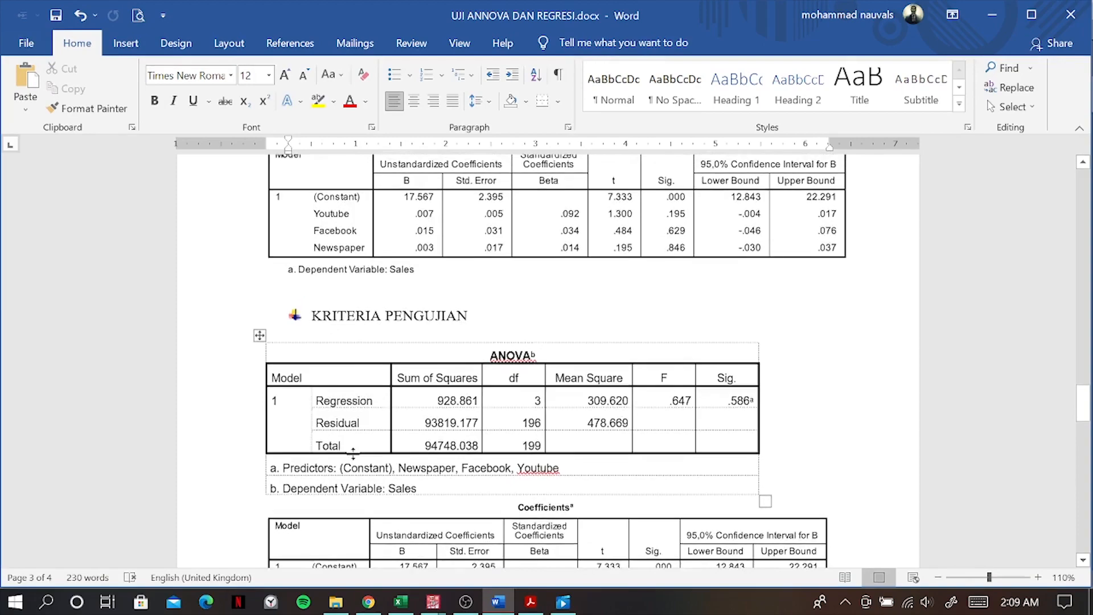
scroll(353, 452, down, 4)
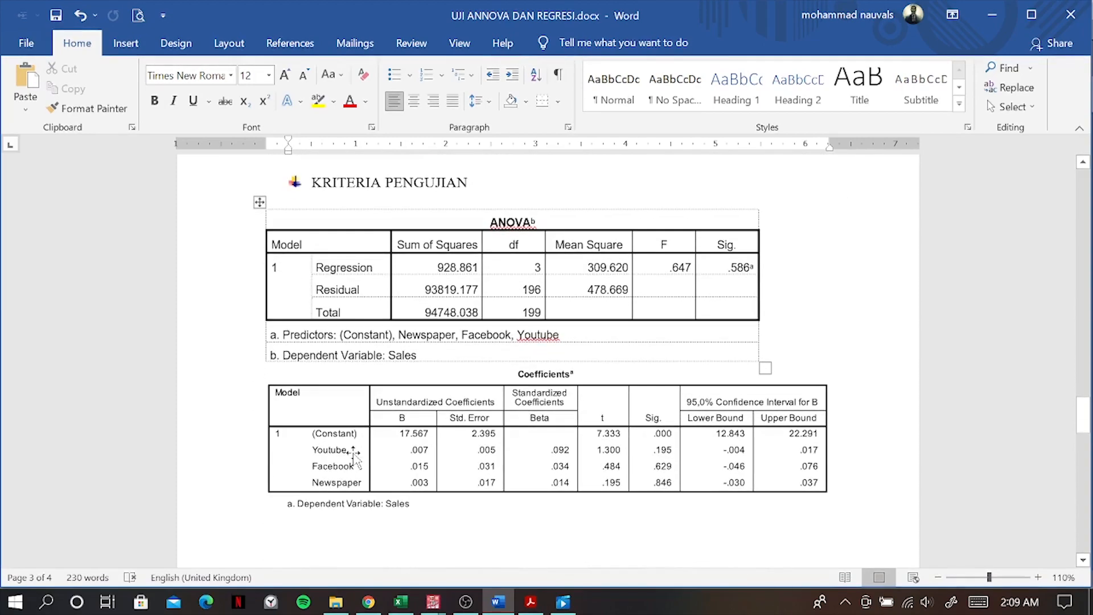
scroll(353, 453, down, 1)
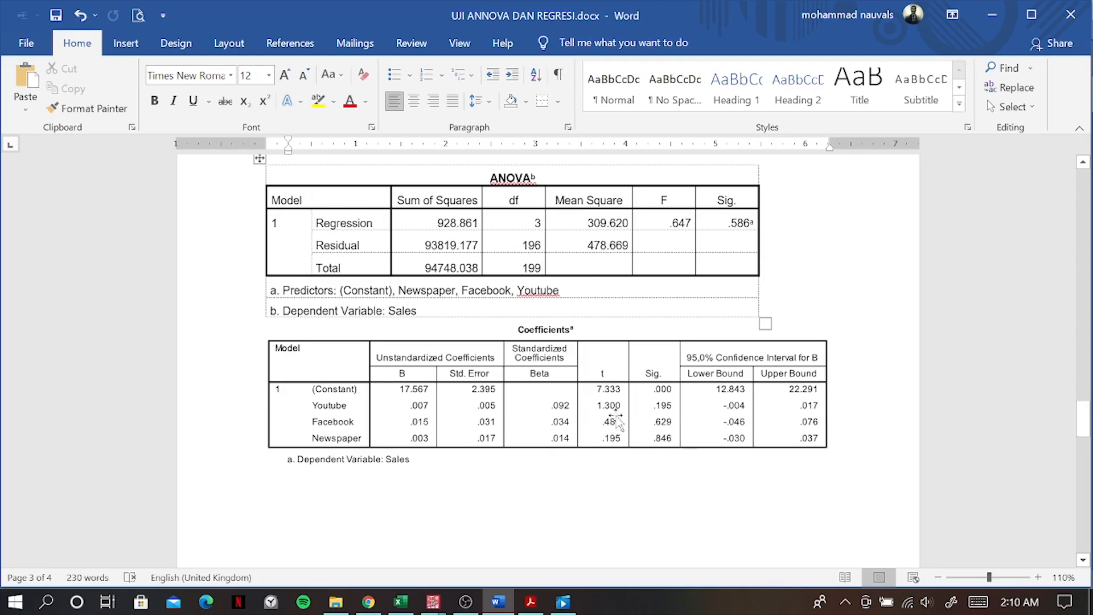
- Examine the R and R Square values in the Model Summary table under KOEFISION DETERMINASI
scroll(617, 416, down, 5)
scroll(617, 416, down, 6)
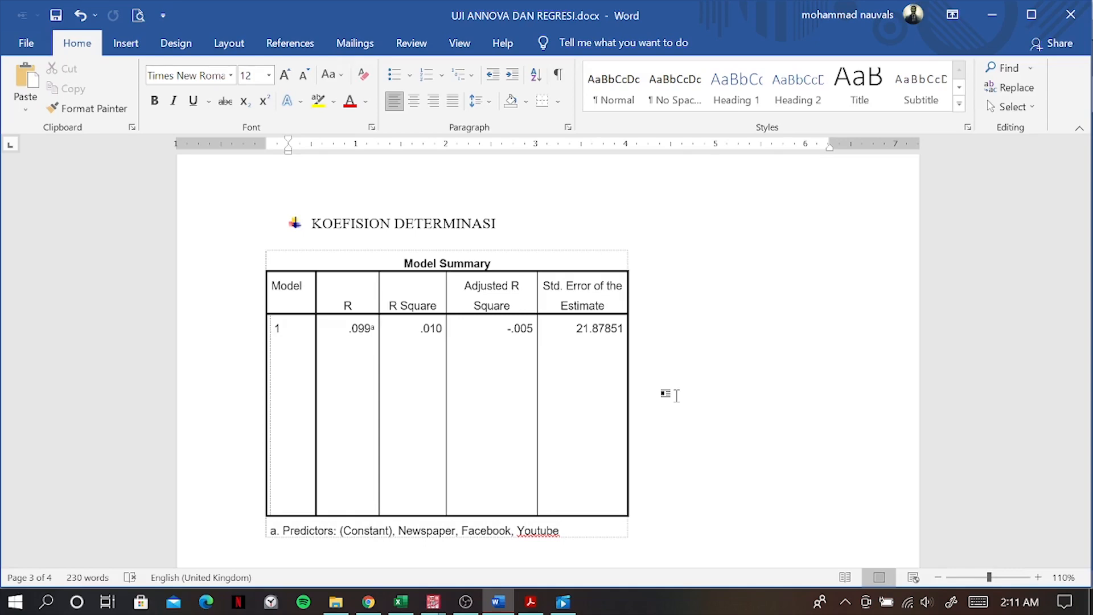
scroll(676, 394, up, 10)
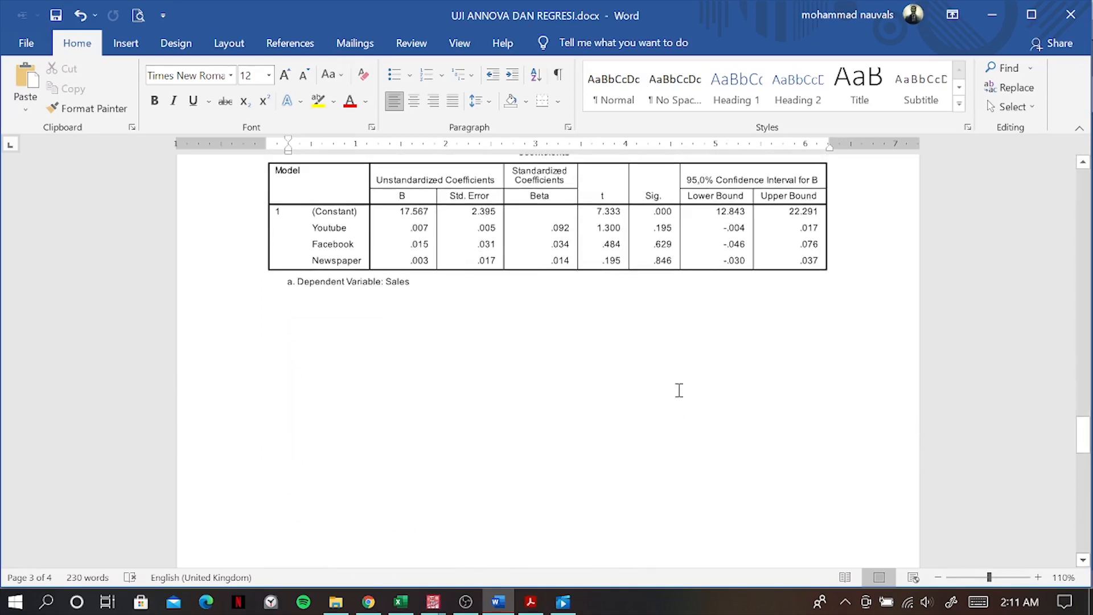
scroll(679, 390, down, 10)
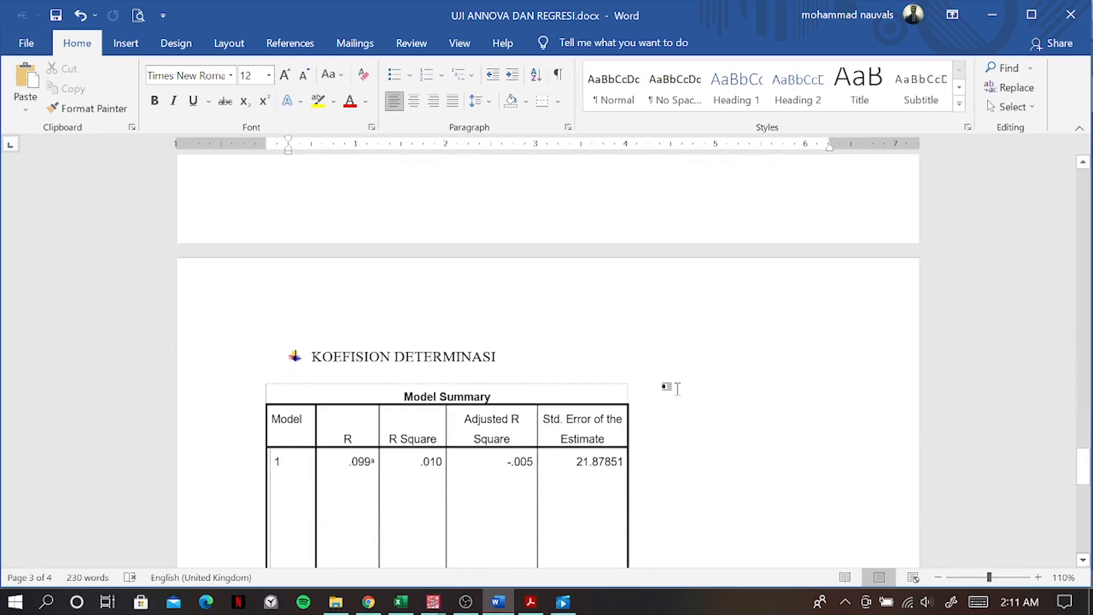
scroll(676, 387, down, 5)
scroll(677, 386, up, 1)
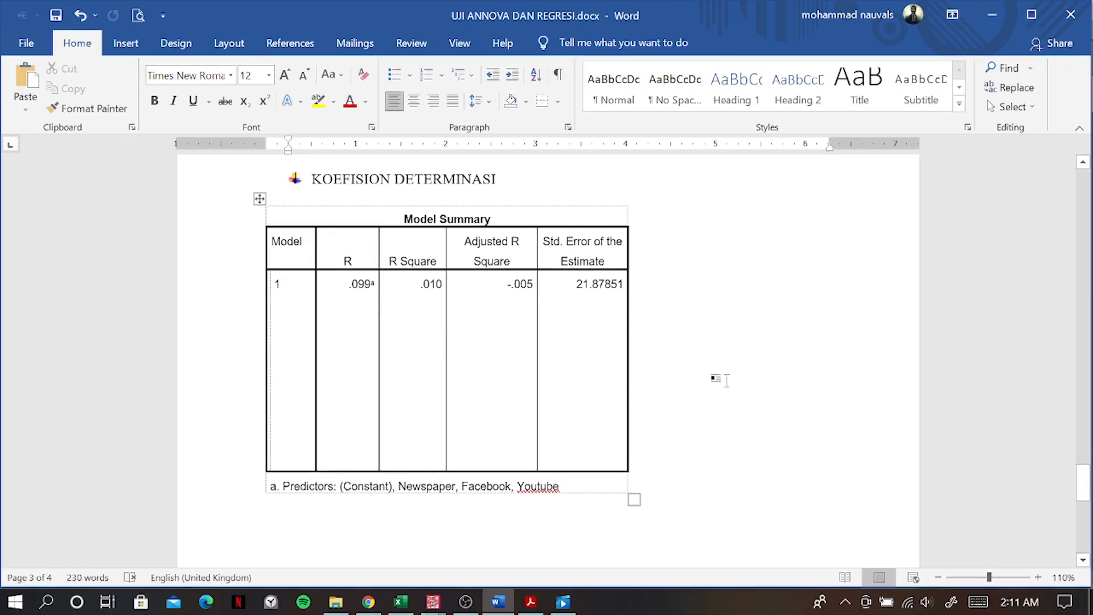
scroll(723, 381, up, 4)
scroll(730, 387, down, 3)
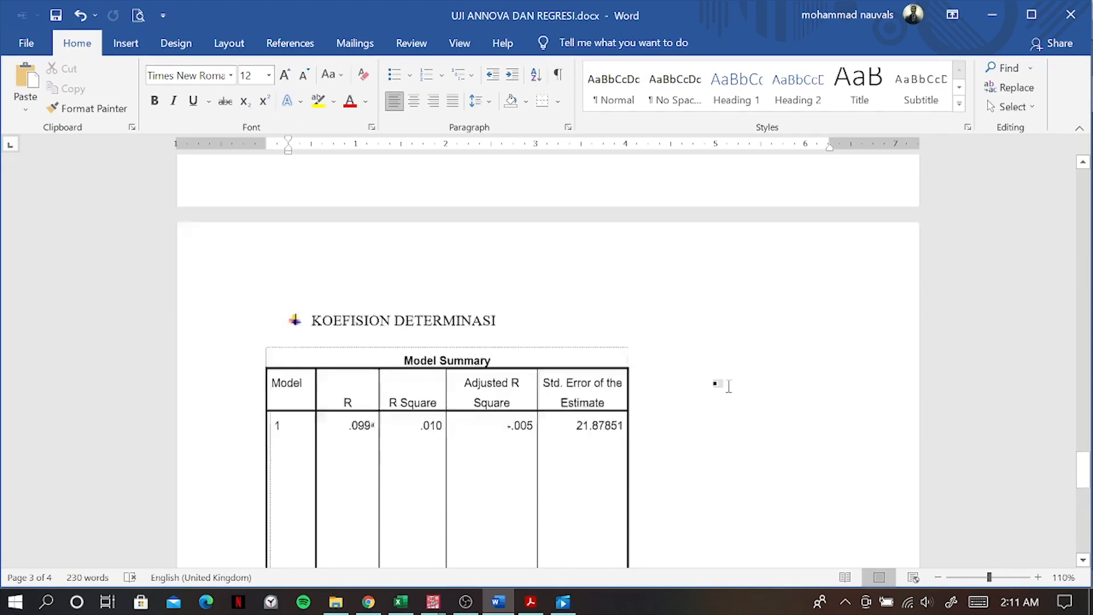